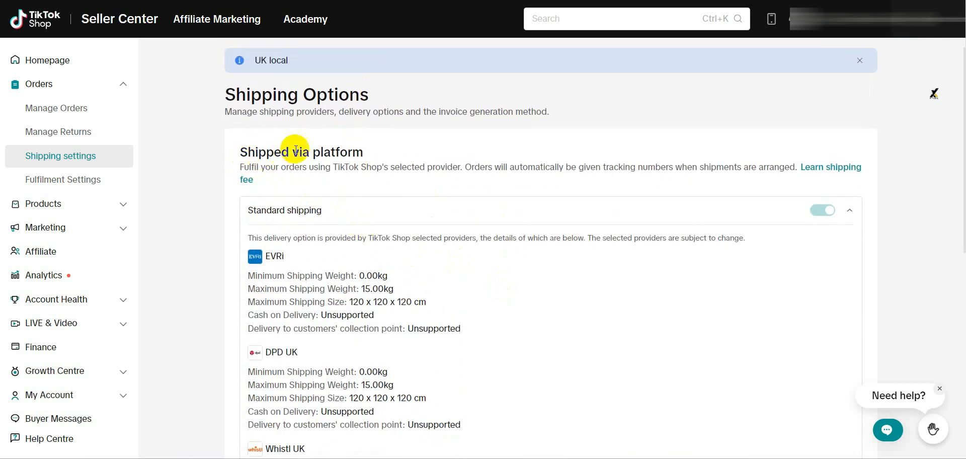
Review the Shipped via platform and Shipped by seller sections of the Shipping Options page.
scroll(445, 260, down, 2)
scroll(446, 261, down, 3)
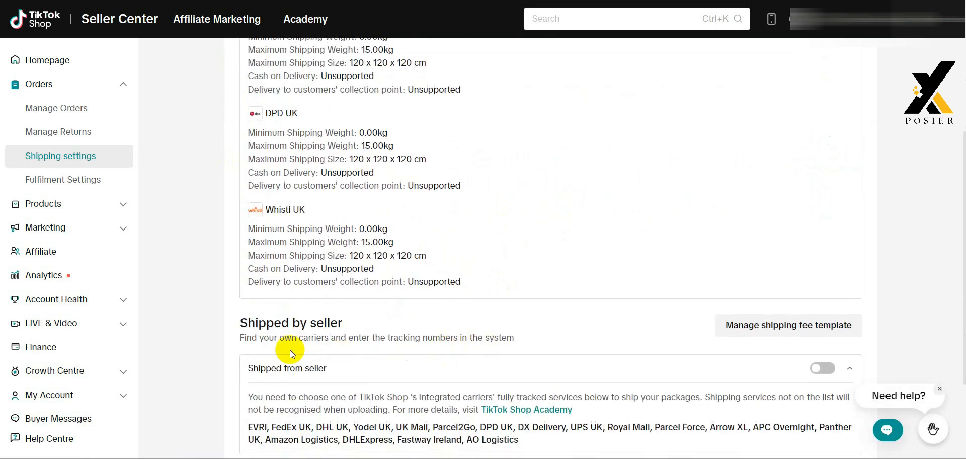
scroll(456, 319, up, 5)
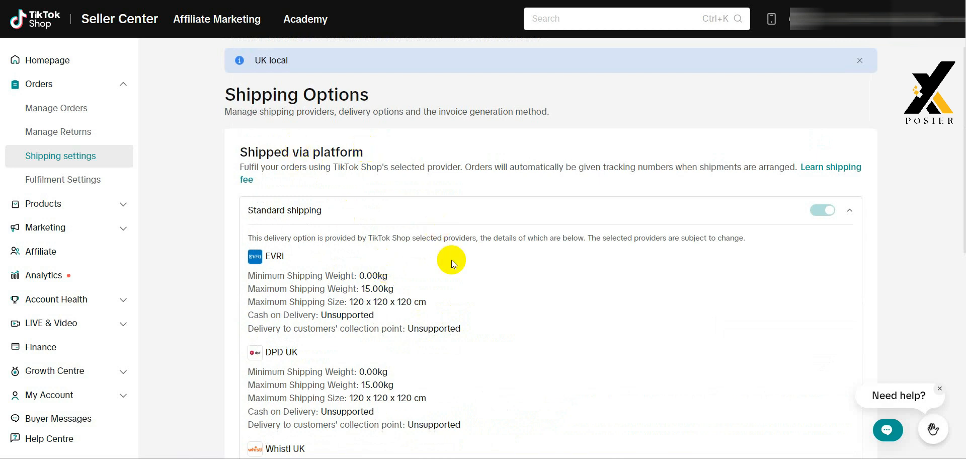
scroll(452, 259, down, 2)
scroll(451, 260, down, 2)
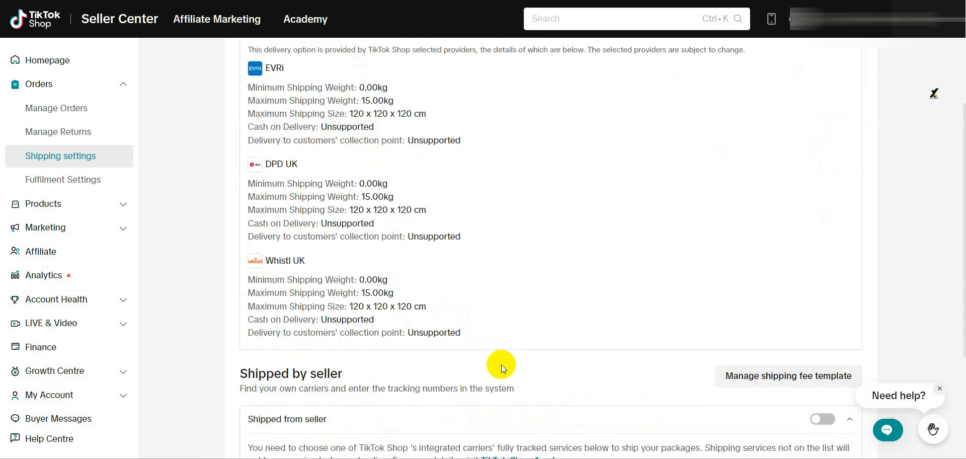
scroll(429, 371, down, 2)
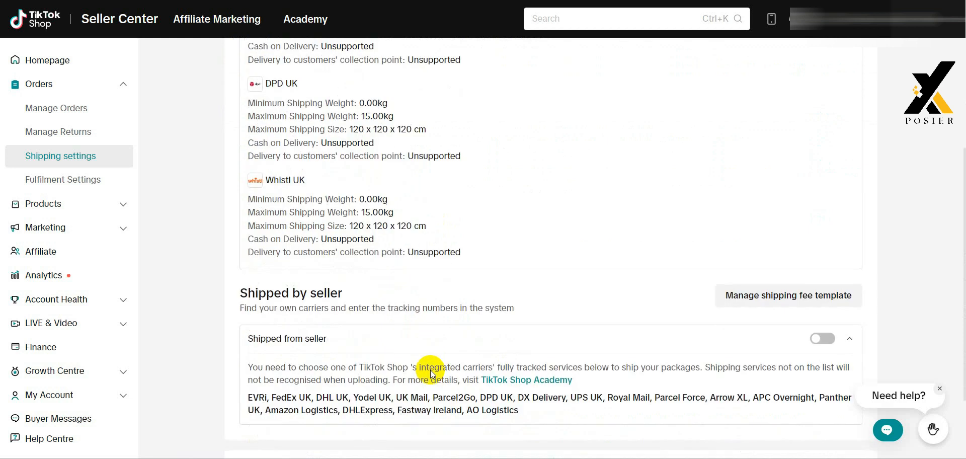
scroll(478, 317, up, 4)
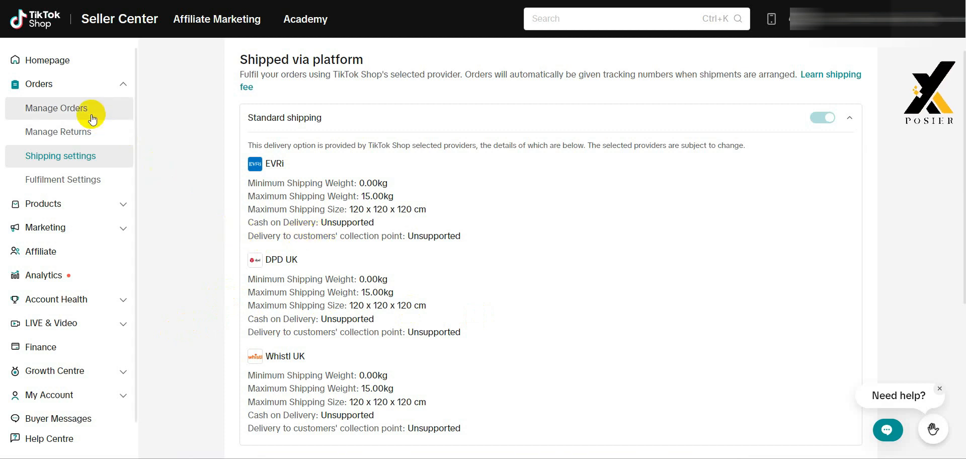
Look over the pages grouped under Products and Growth Centre, collapsing each group again.
click(125, 207)
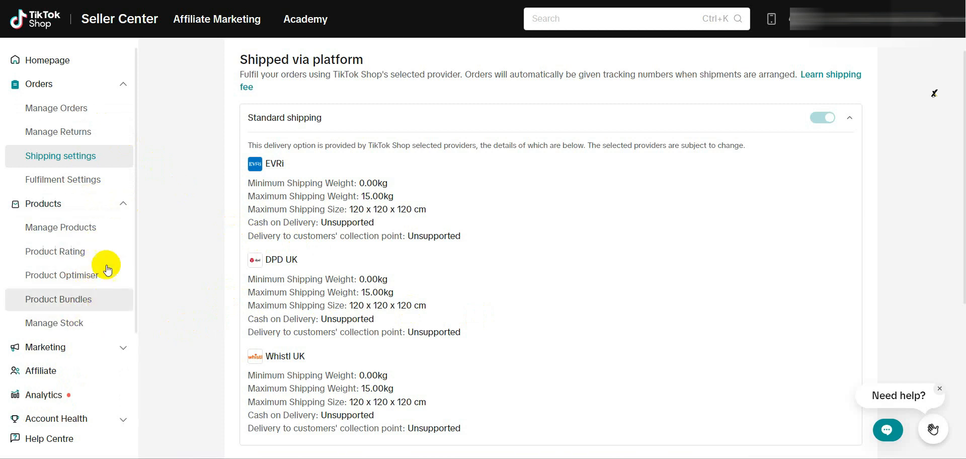
click(120, 206)
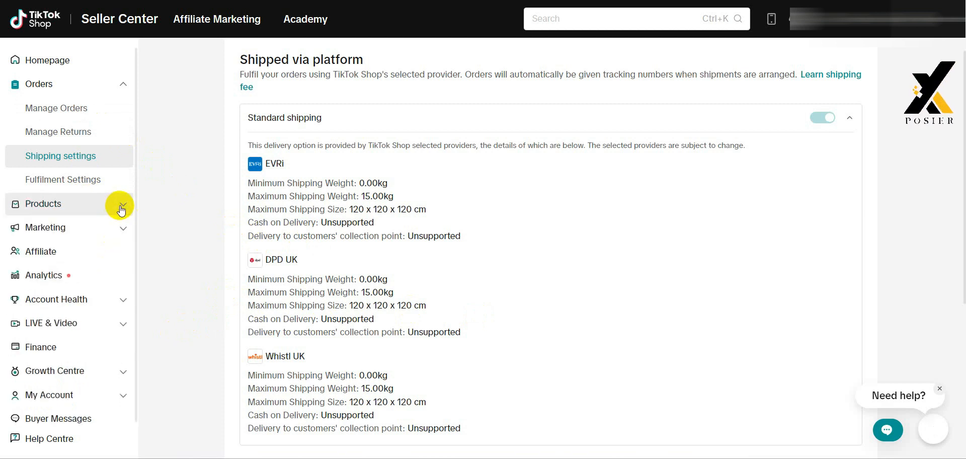
click(124, 367)
scroll(112, 362, down, 1)
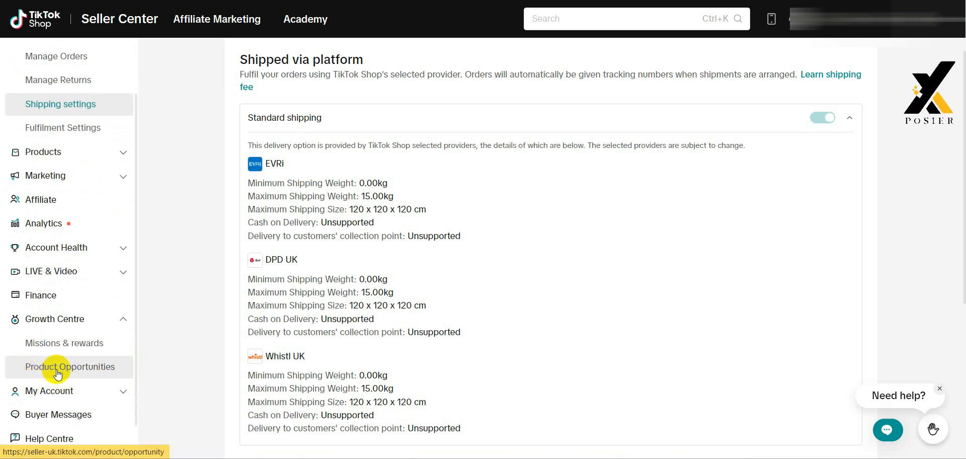
click(124, 324)
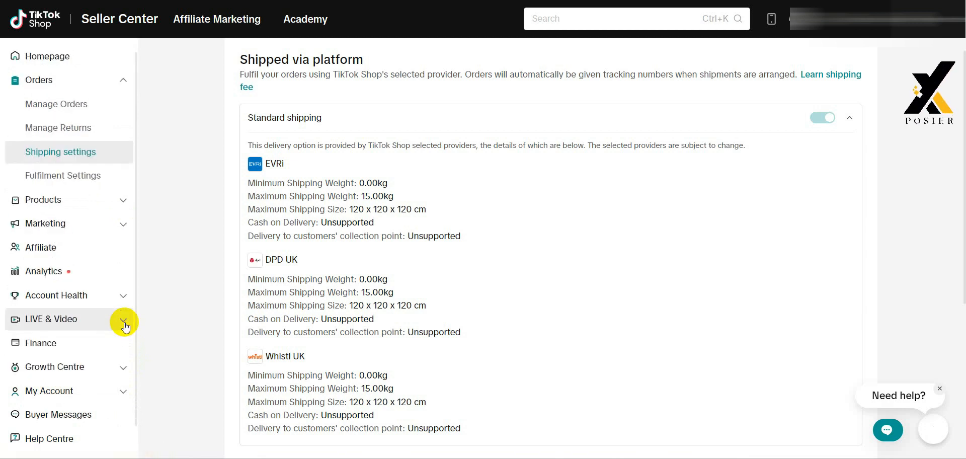
scroll(399, 302, down, 3)
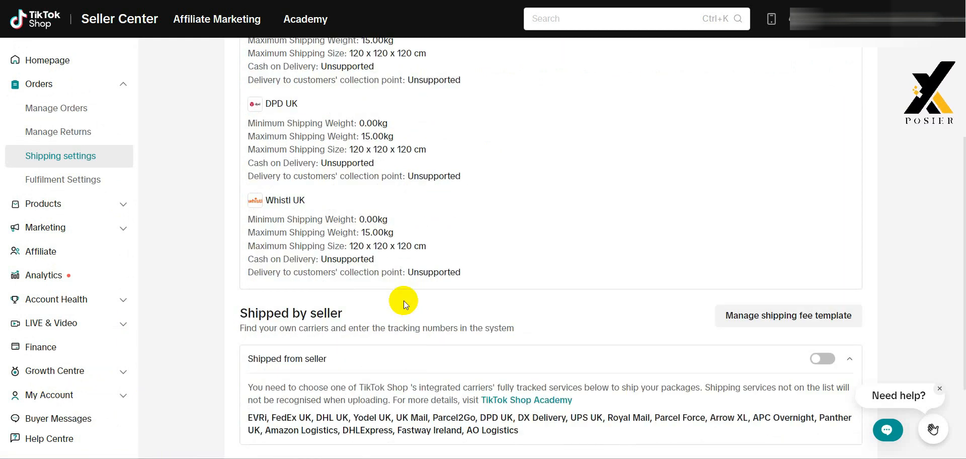
scroll(404, 300, up, 3)
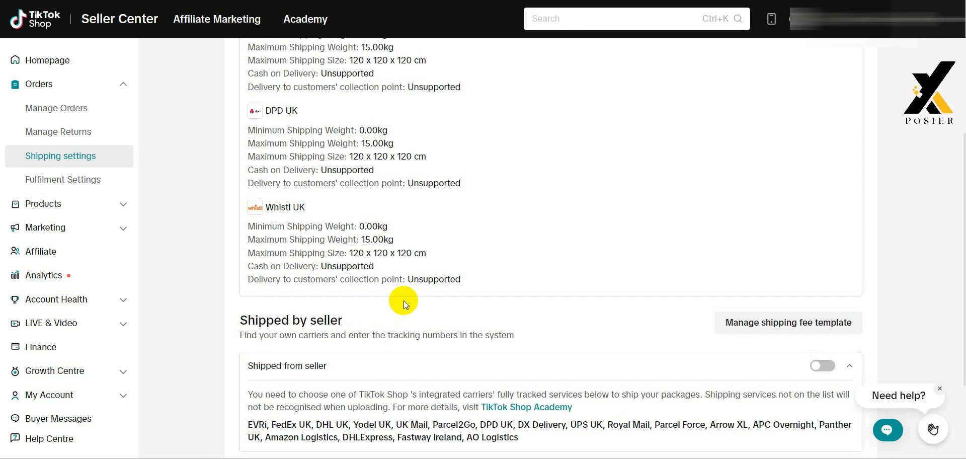
scroll(404, 301, up, 2)
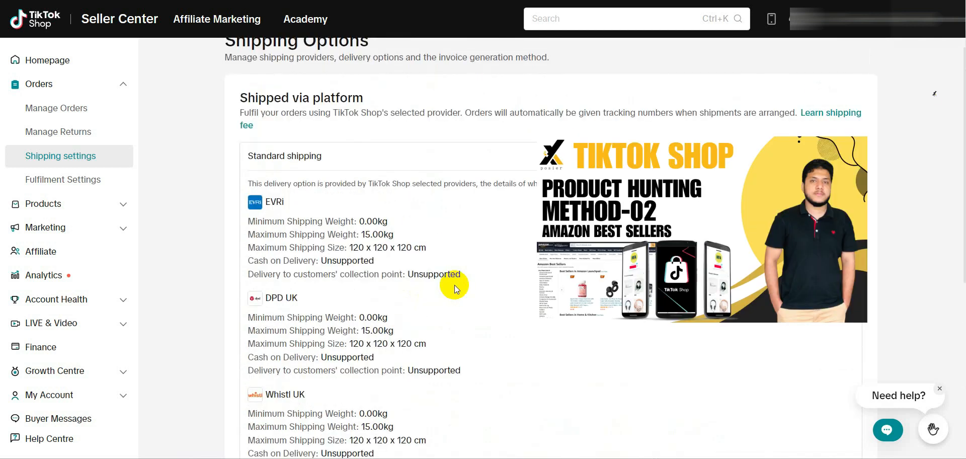
scroll(454, 284, up, 1)
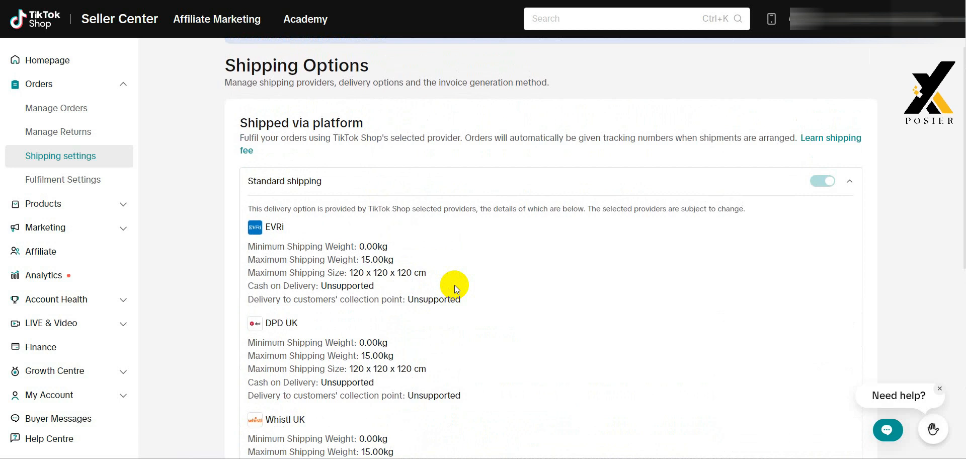
scroll(454, 285, down, 1)
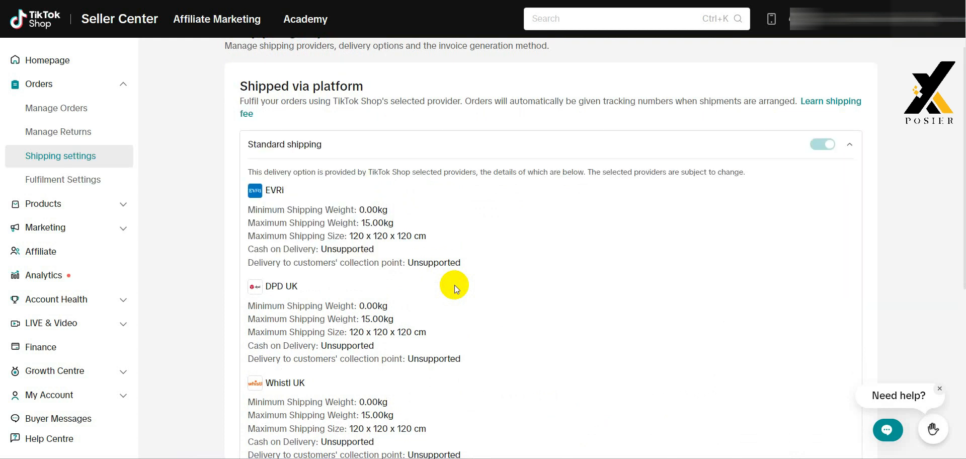
scroll(454, 284, down, 1)
scroll(454, 284, up, 3)
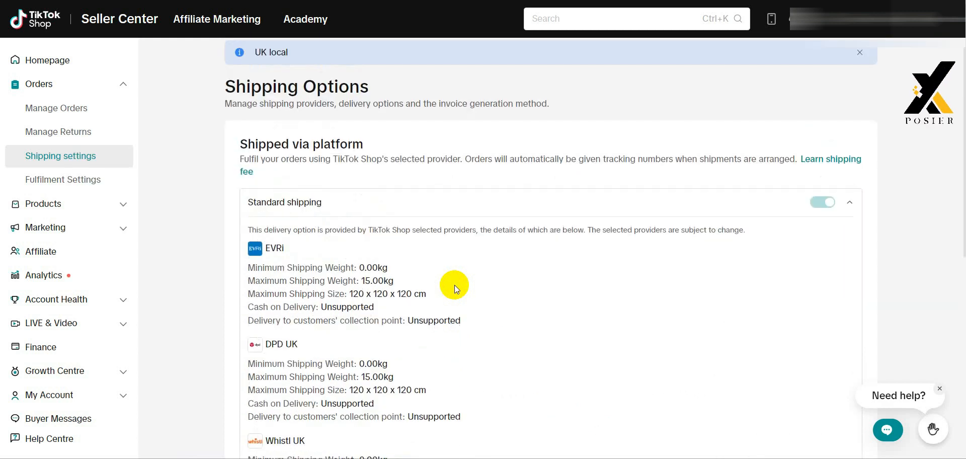
scroll(454, 285, down, 2)
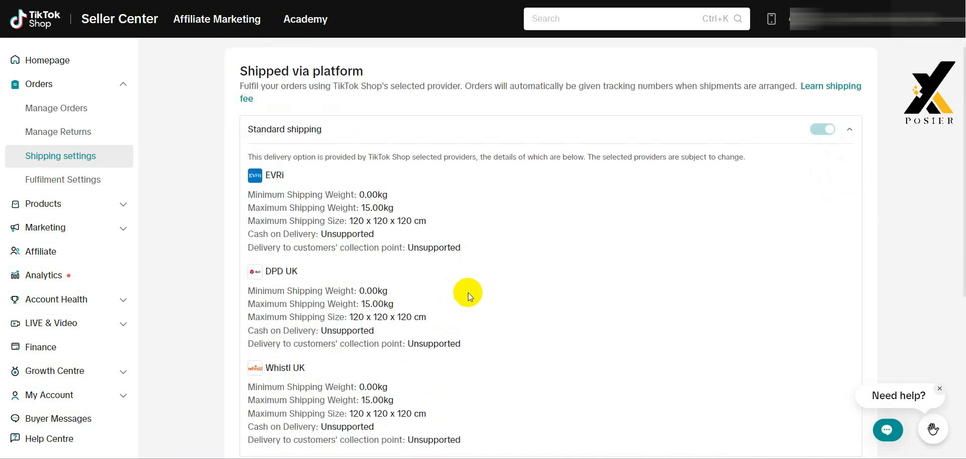
scroll(468, 292, up, 2)
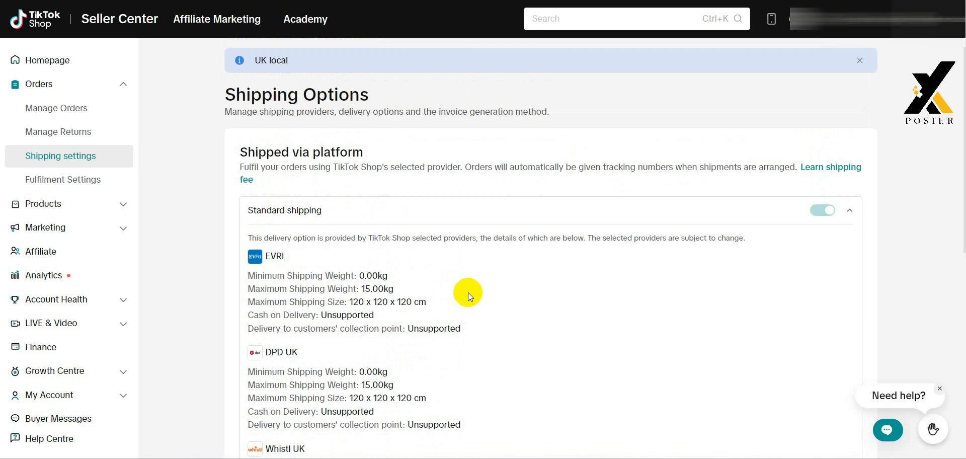
scroll(469, 292, down, 4)
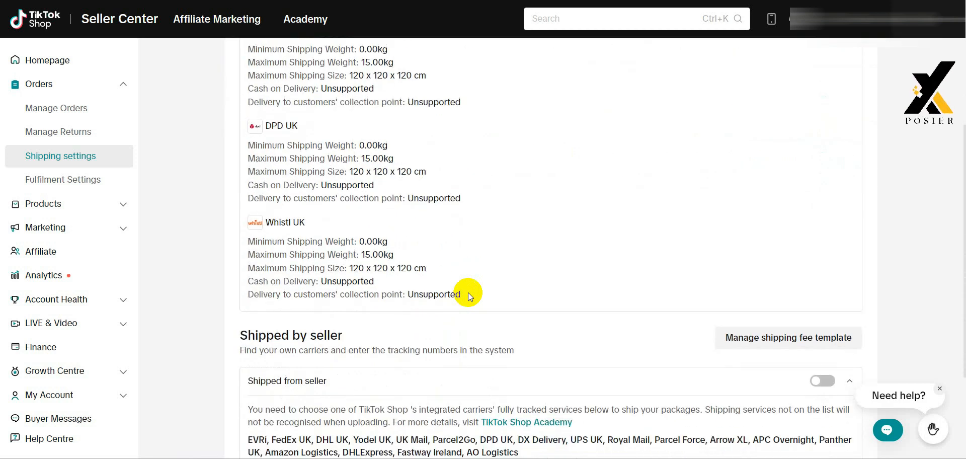
scroll(468, 292, up, 4)
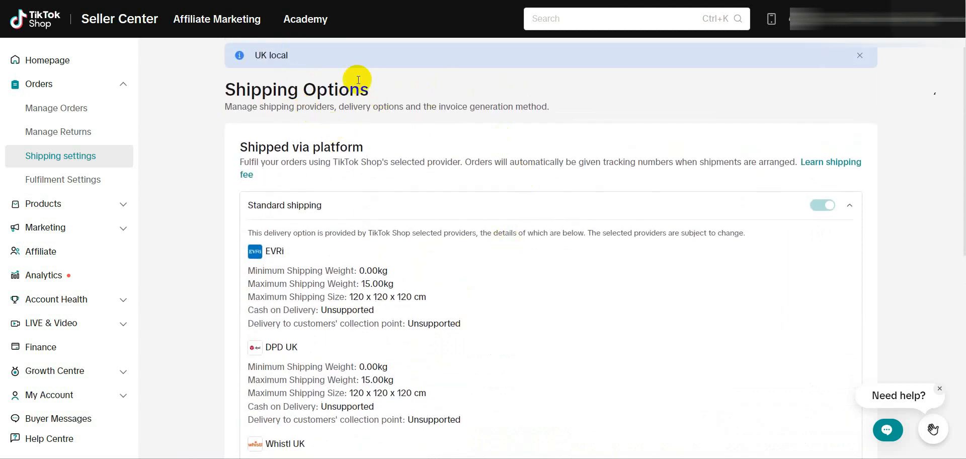
scroll(314, 176, down, 2)
scroll(388, 280, down, 3)
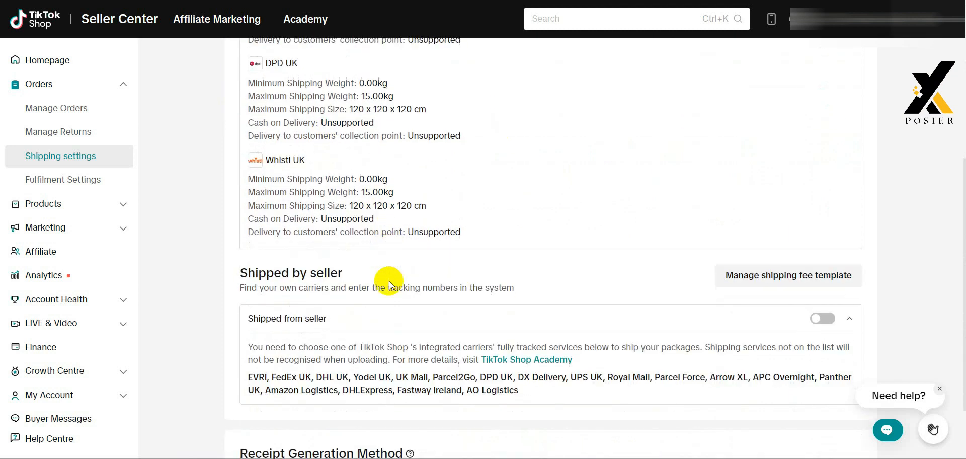
scroll(389, 281, up, 5)
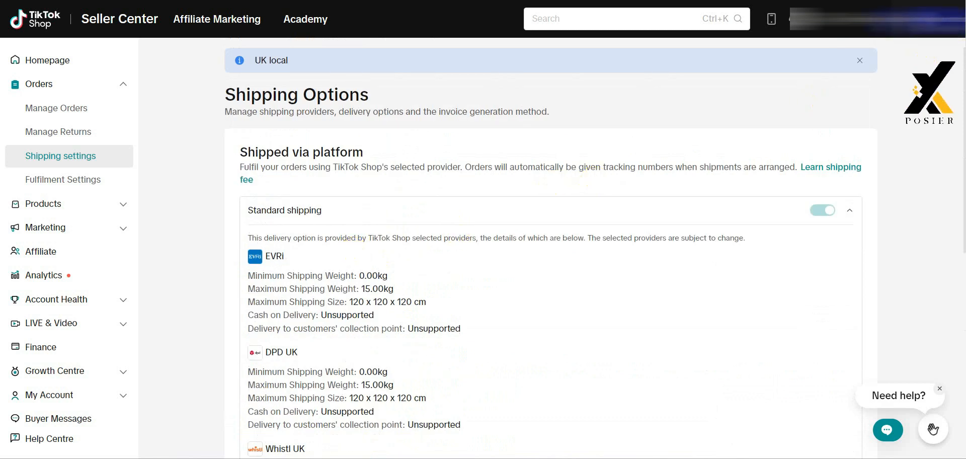
Check the time zone setting in the seller account details and close them.
mouse_move(920, 21)
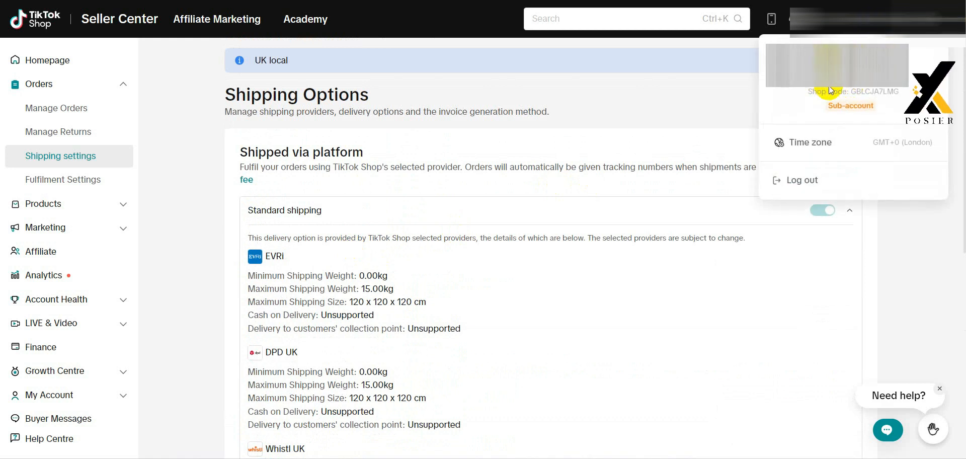
drag(874, 145, 931, 143)
click(932, 144)
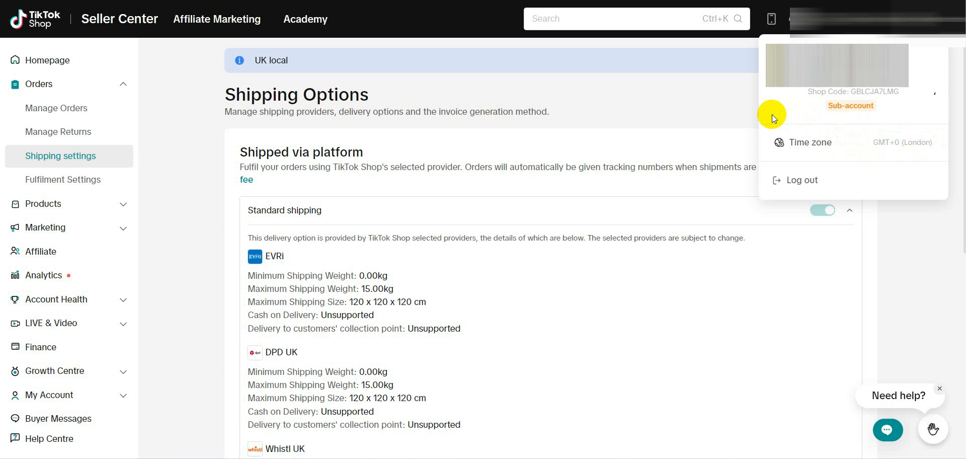
click(739, 108)
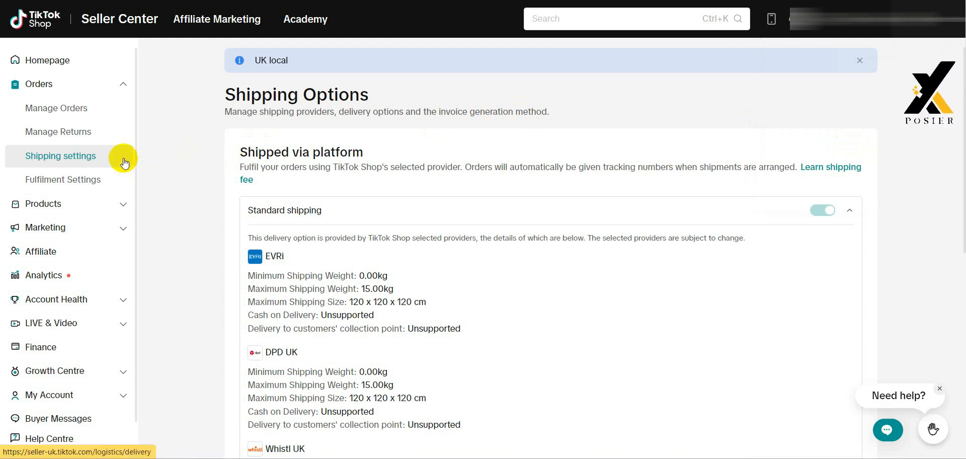
Collapse and reopen the Orders group, and skim the whole Shipping Options page.
click(125, 89)
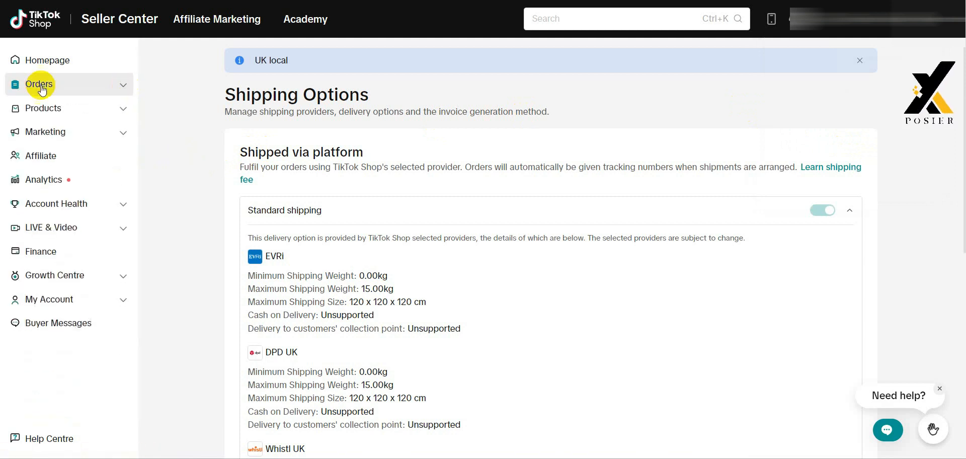
click(125, 88)
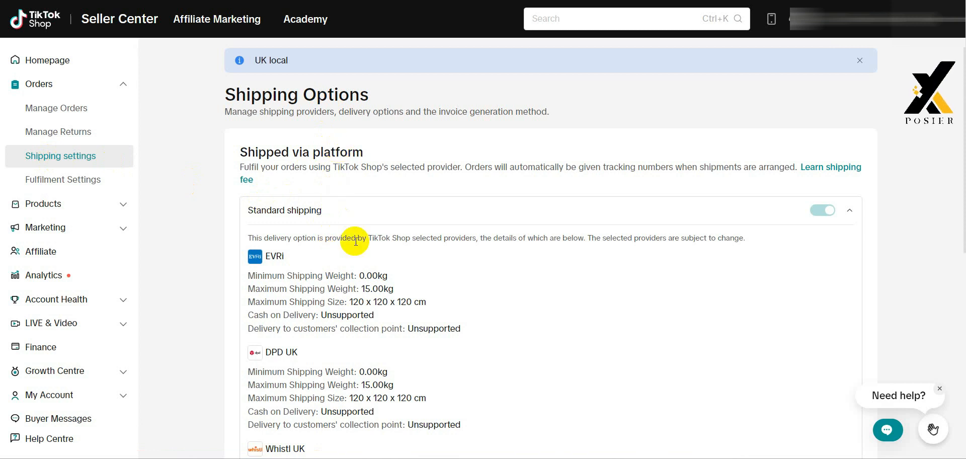
scroll(402, 241, down, 6)
scroll(355, 241, up, 6)
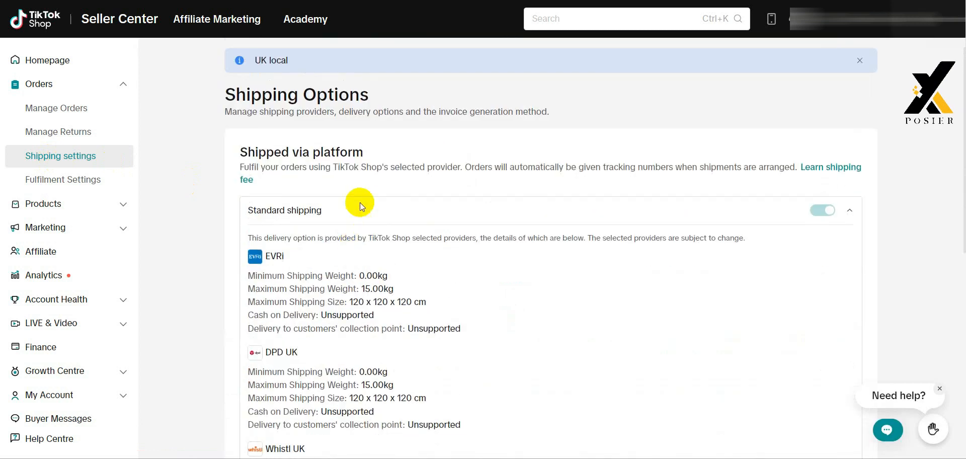
Highlight the Shipped via platform heading and the Shipped by seller heading to identify the two shipping methods.
click(333, 157)
triple_click(333, 157)
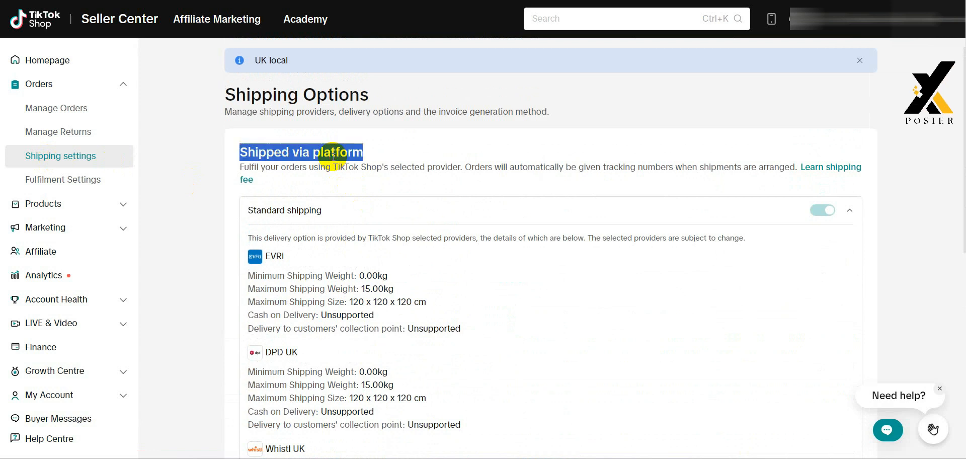
click(342, 161)
scroll(363, 211, down, 4)
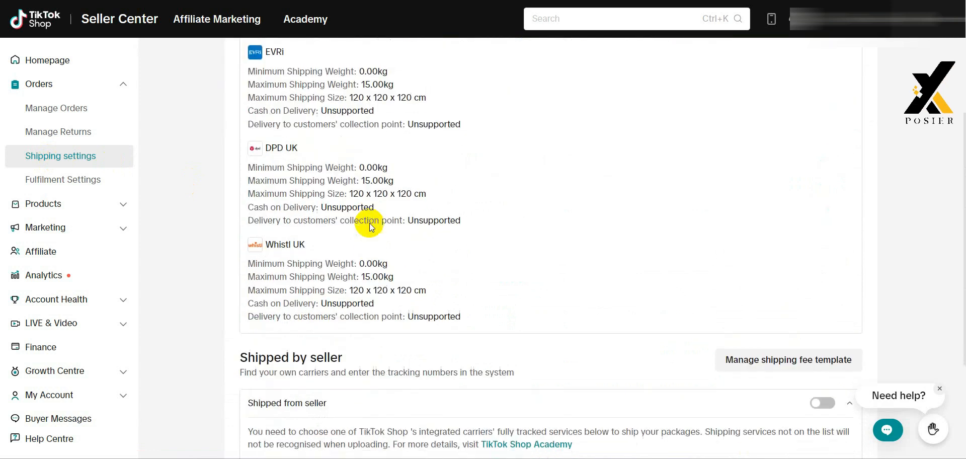
triple_click(313, 356)
click(358, 370)
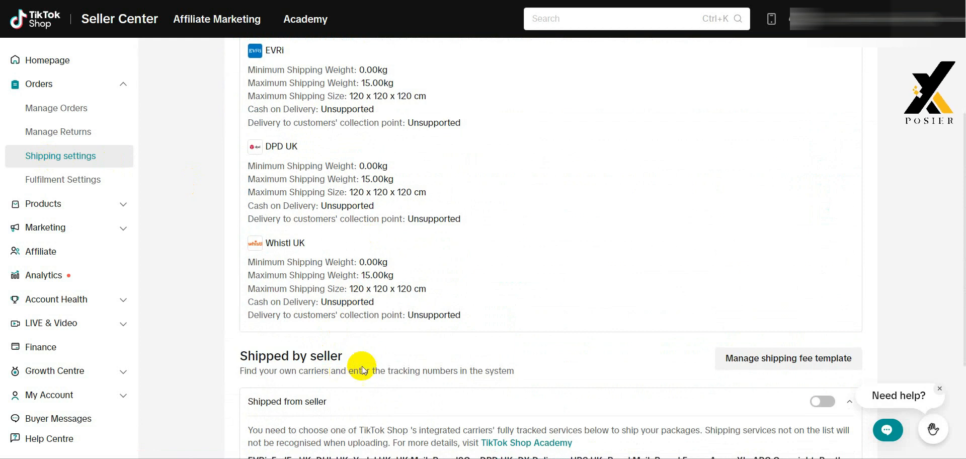
Compare the platform shipping section with the seller shipping section, marking each heading and ending back at Shipped via platform.
scroll(426, 332, up, 3)
scroll(426, 332, up, 2)
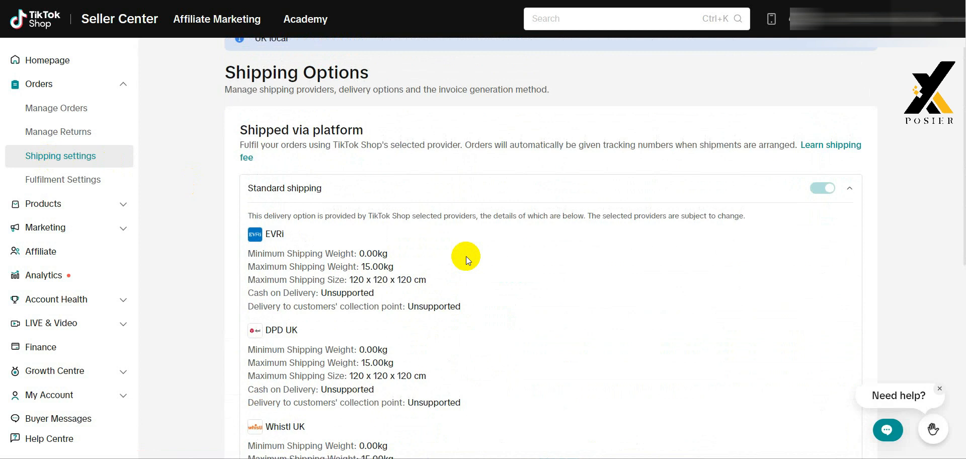
triple_click(342, 130)
scroll(373, 219, down, 3)
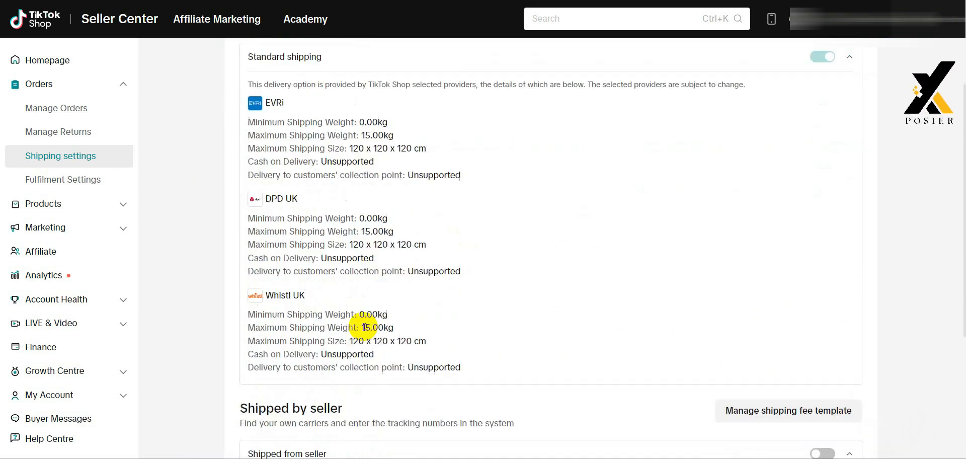
scroll(353, 376, down, 1)
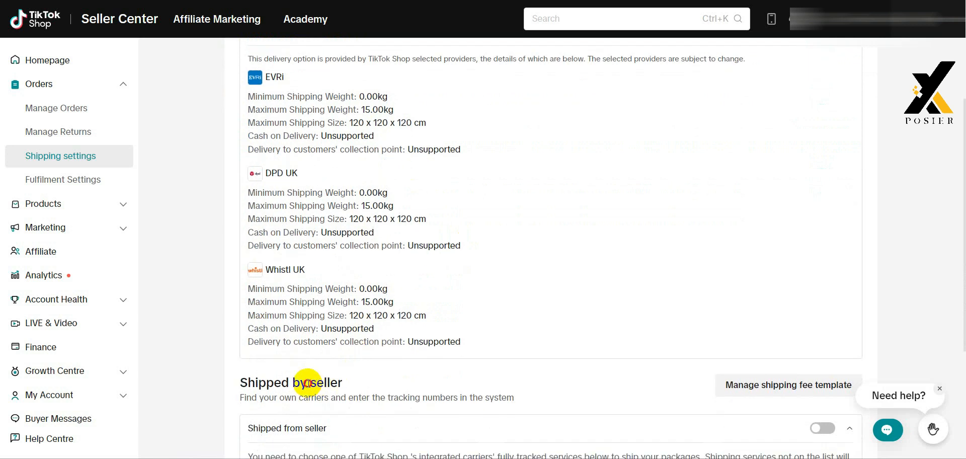
triple_click(308, 382)
click(381, 376)
scroll(382, 375, up, 2)
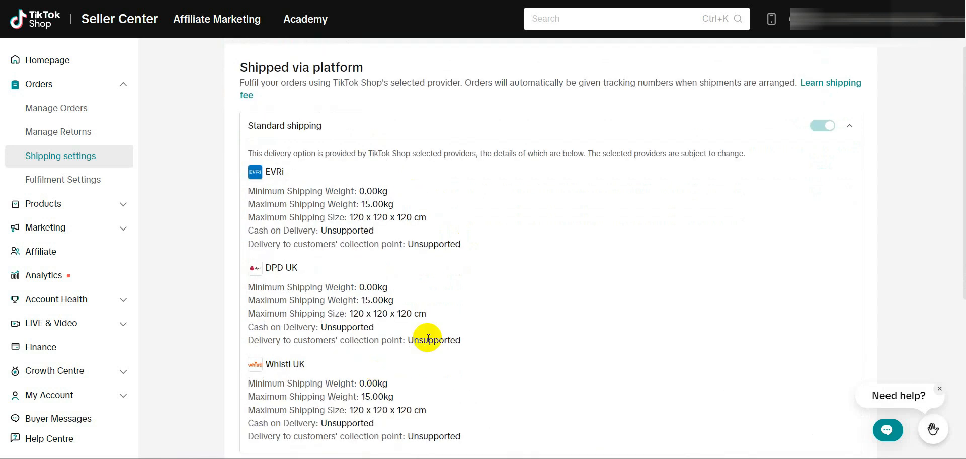
scroll(427, 338, up, 1)
double_click(329, 133)
click(329, 132)
click(388, 161)
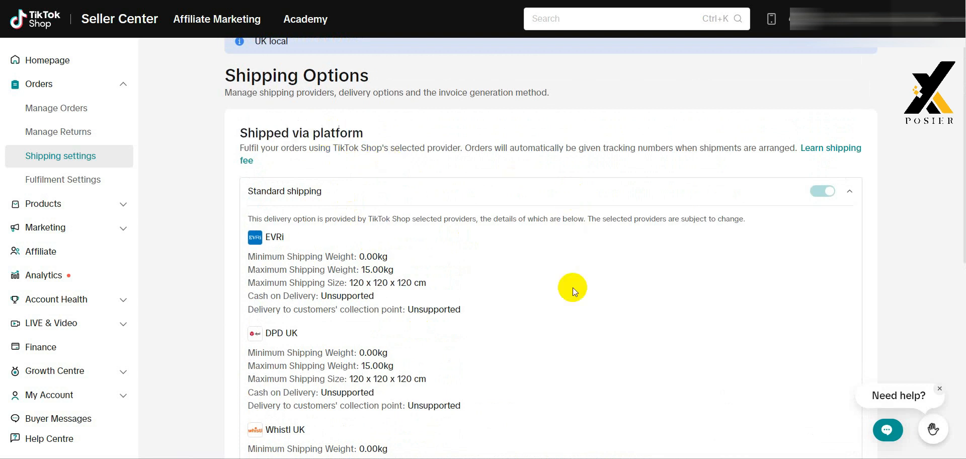
Examine the Standard shipping providers under Shipped via platform, reading the limits for EVRi, DPD UK and Whistl UK.
scroll(573, 288, down, 1)
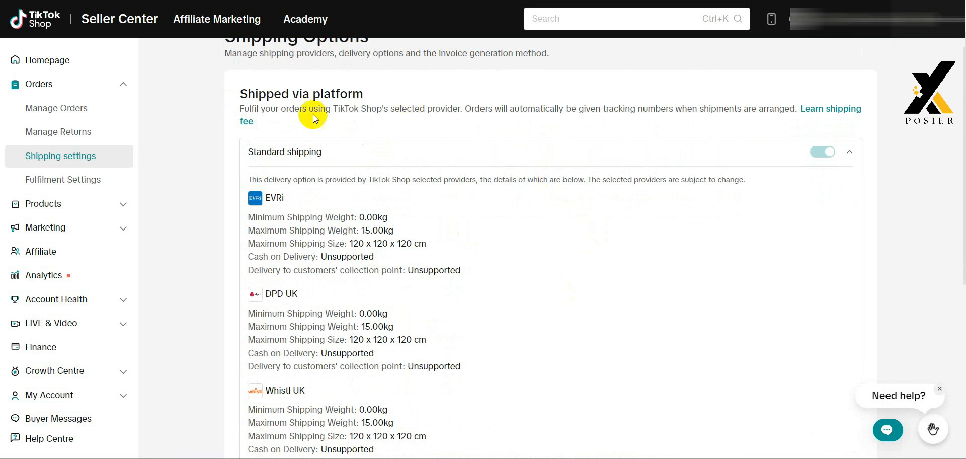
scroll(341, 297, down, 1)
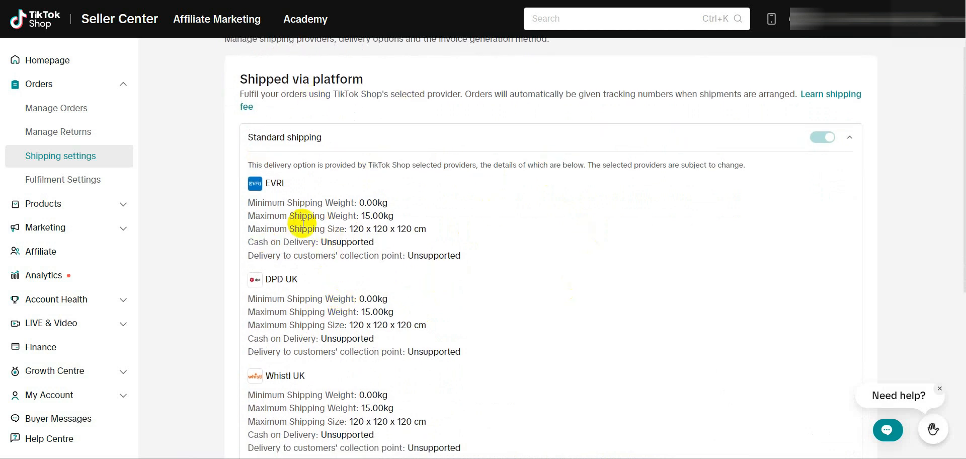
scroll(312, 202, down, 1)
scroll(302, 181, down, 1)
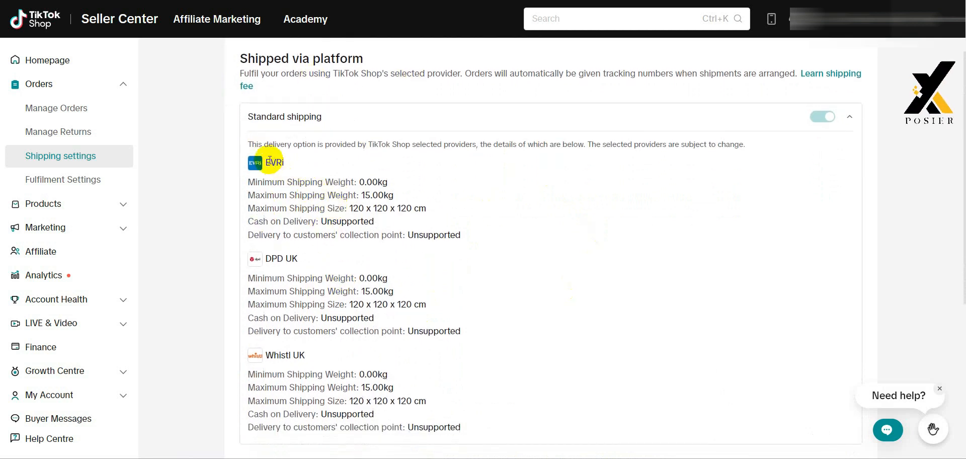
scroll(302, 251, down, 2)
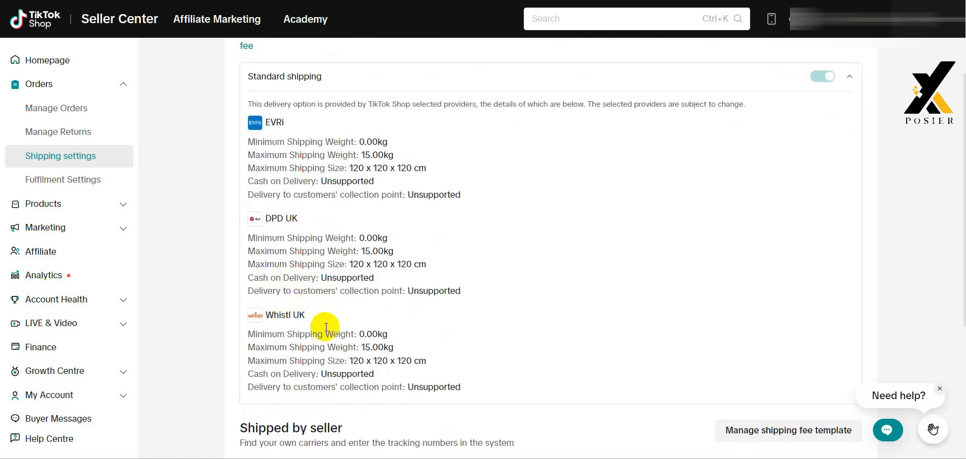
scroll(311, 325, down, 1)
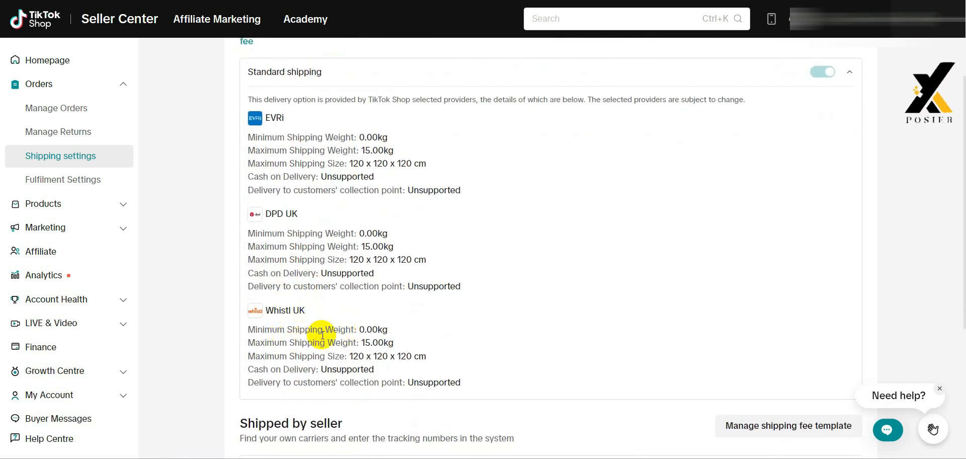
scroll(345, 330, down, 1)
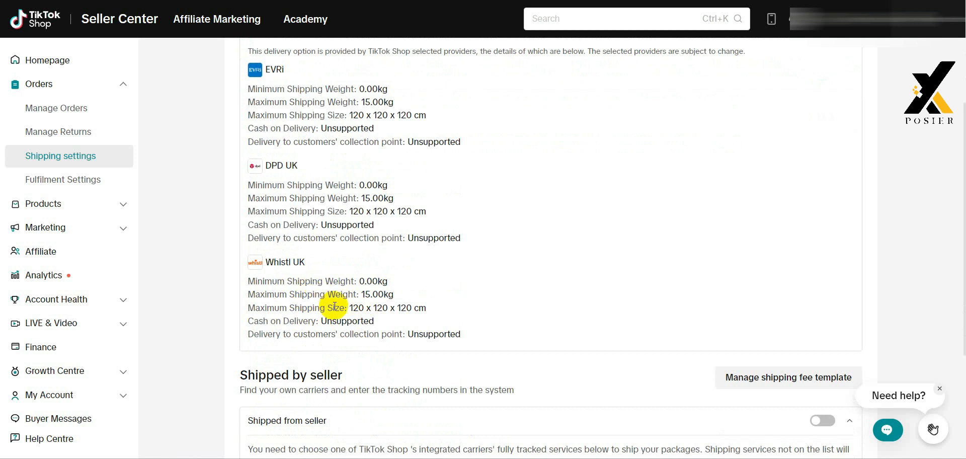
scroll(383, 272, up, 2)
scroll(409, 235, up, 2)
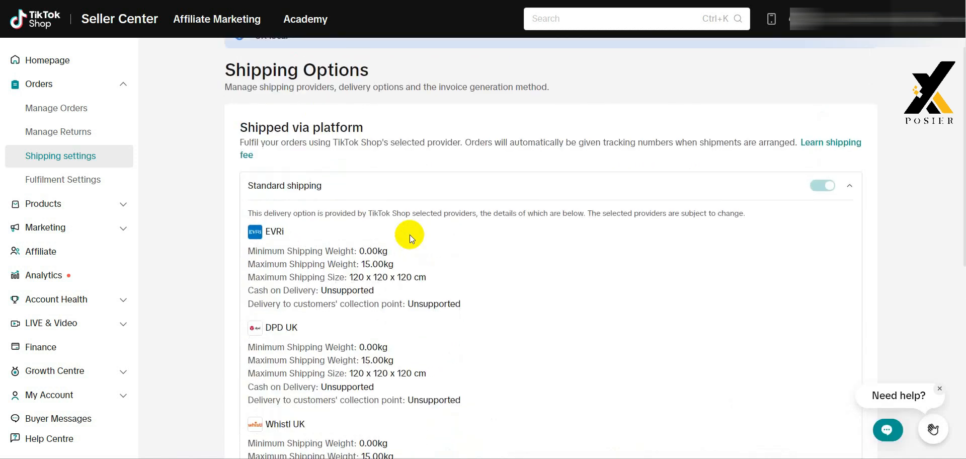
Skim the platform providers down to the seller section and return to mark the Shipped via platform heading.
scroll(410, 235, down, 3)
scroll(409, 235, down, 1)
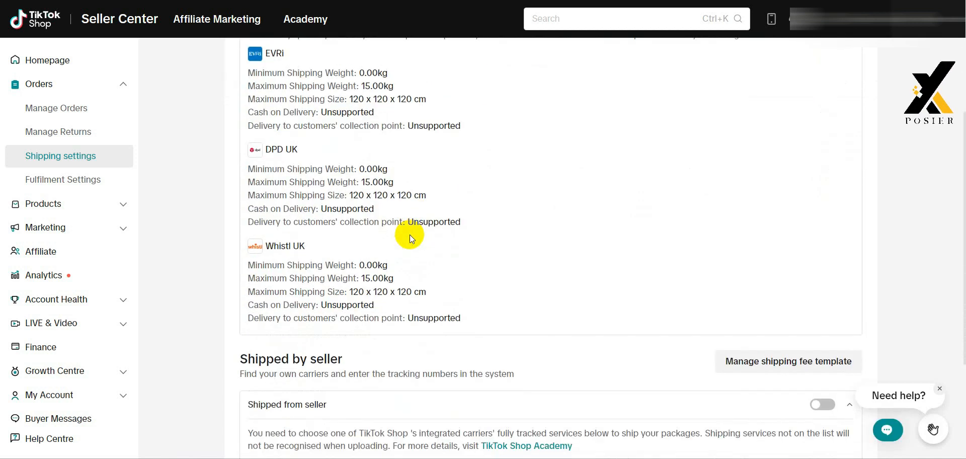
scroll(409, 235, up, 4)
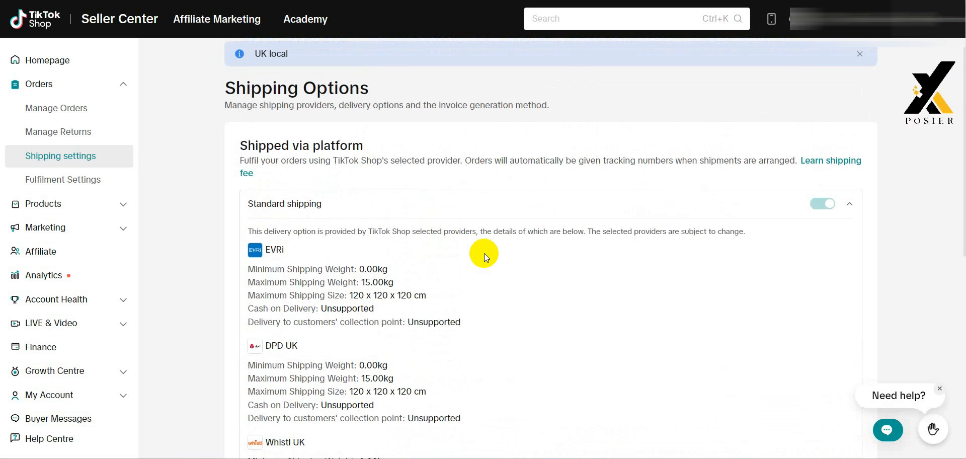
scroll(484, 256, up, 1)
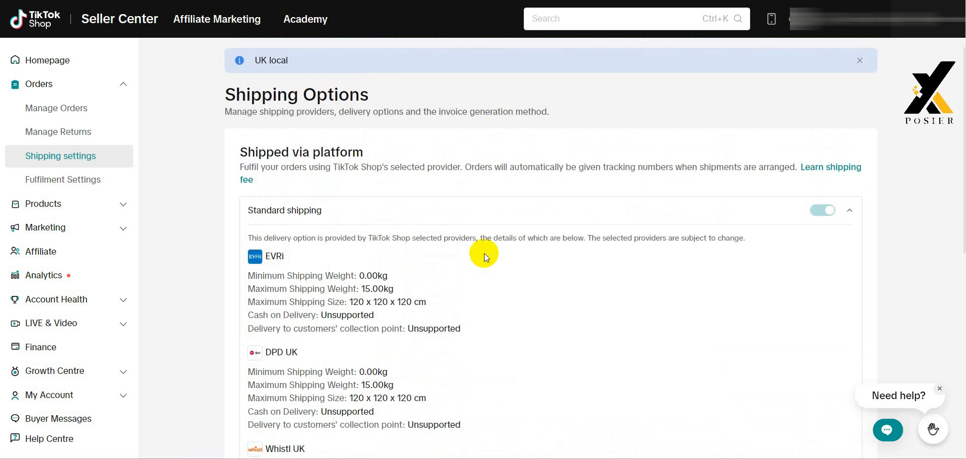
triple_click(340, 153)
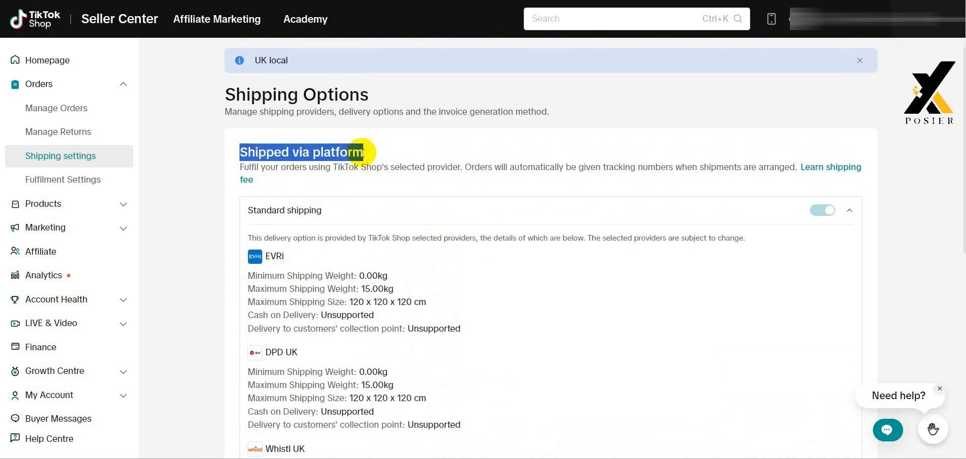
click(363, 152)
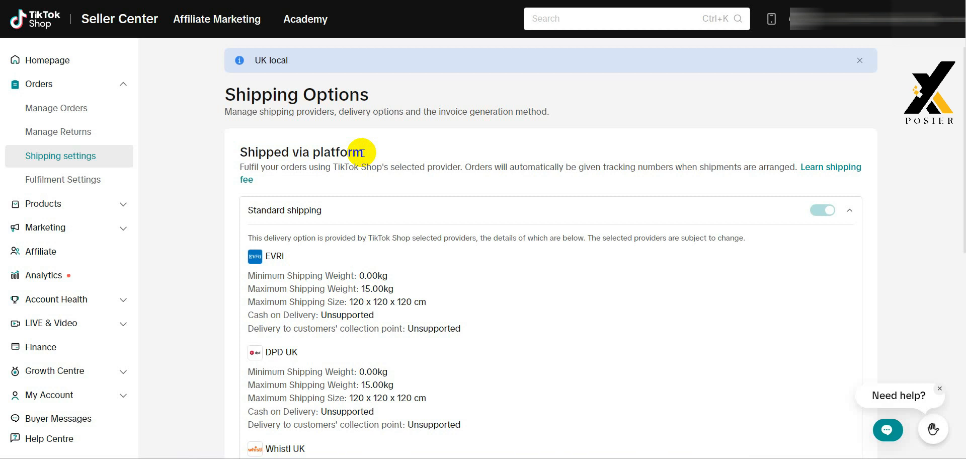
scroll(363, 153, down, 1)
scroll(363, 152, up, 1)
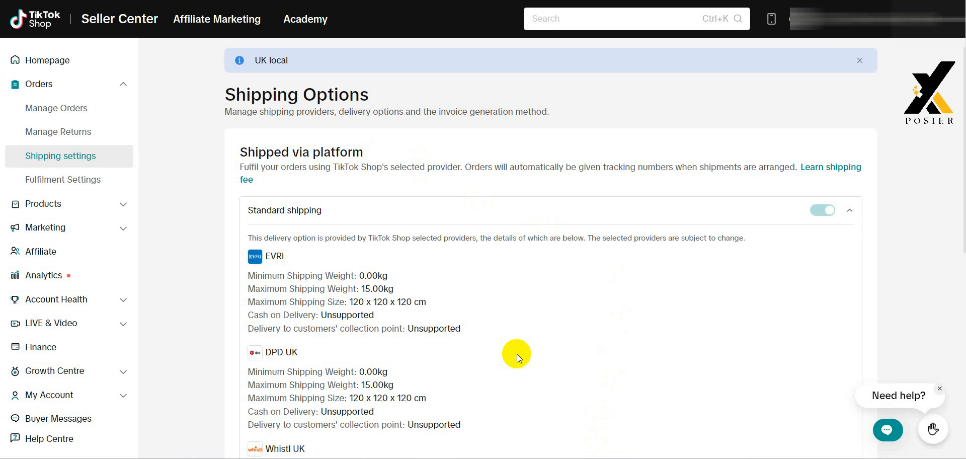
scroll(517, 354, down, 1)
scroll(517, 354, up, 1)
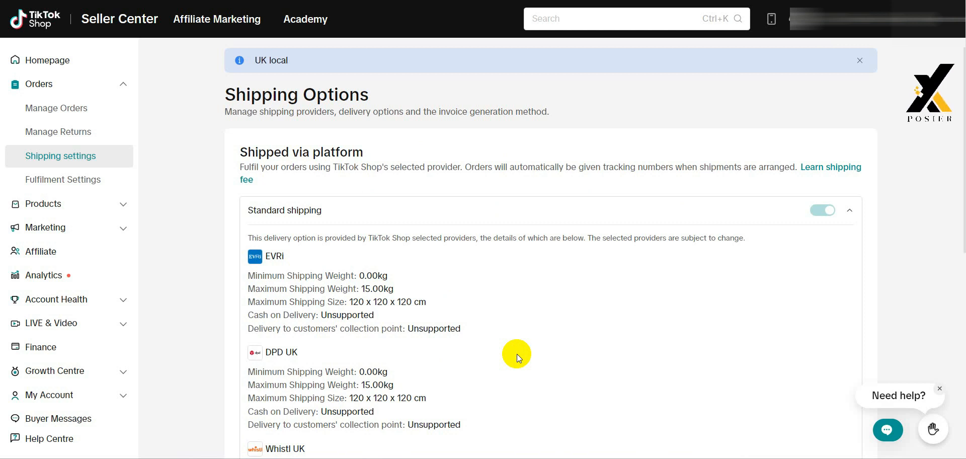
Highlight the EVRi and DPD UK provider names in the platform's Standard shipping section.
scroll(517, 354, down, 1)
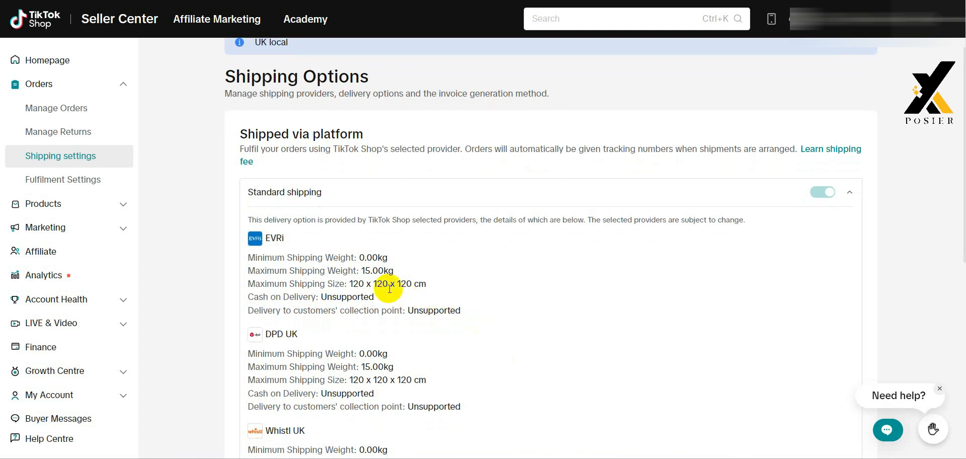
scroll(390, 290, down, 2)
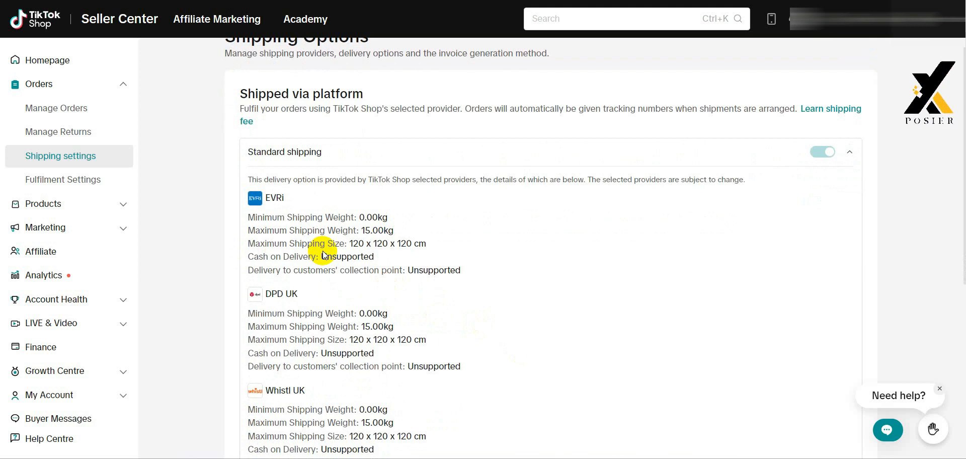
double_click(275, 196)
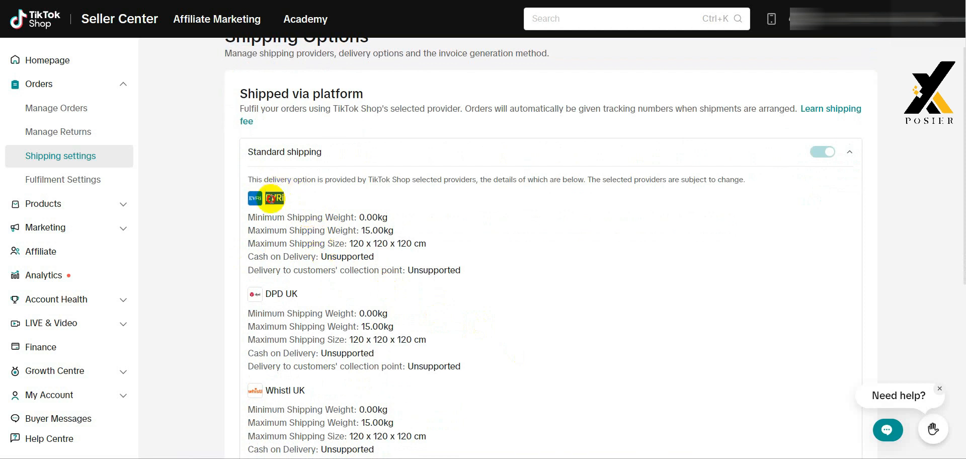
click(313, 201)
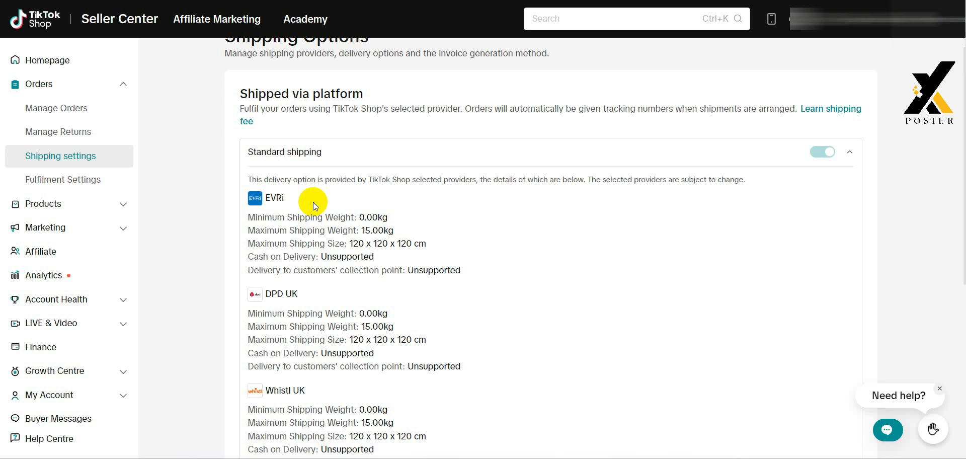
double_click(274, 197)
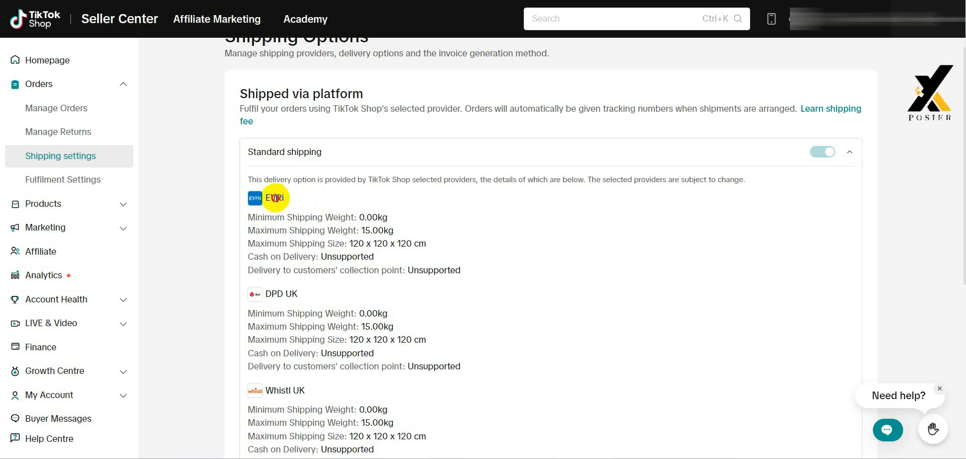
double_click(286, 295)
click(315, 298)
Highlight the list of integrated carriers under Shipped from seller.
scroll(317, 298, down, 6)
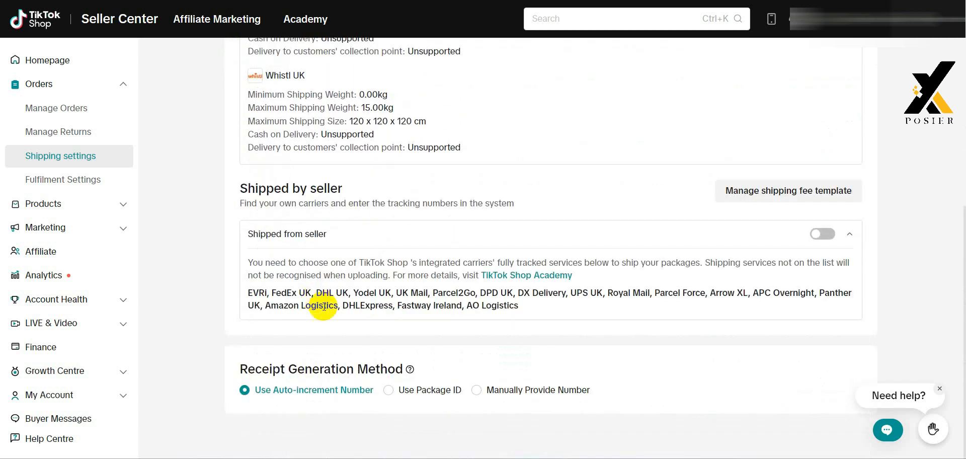
drag(249, 292, 324, 313)
click(324, 314)
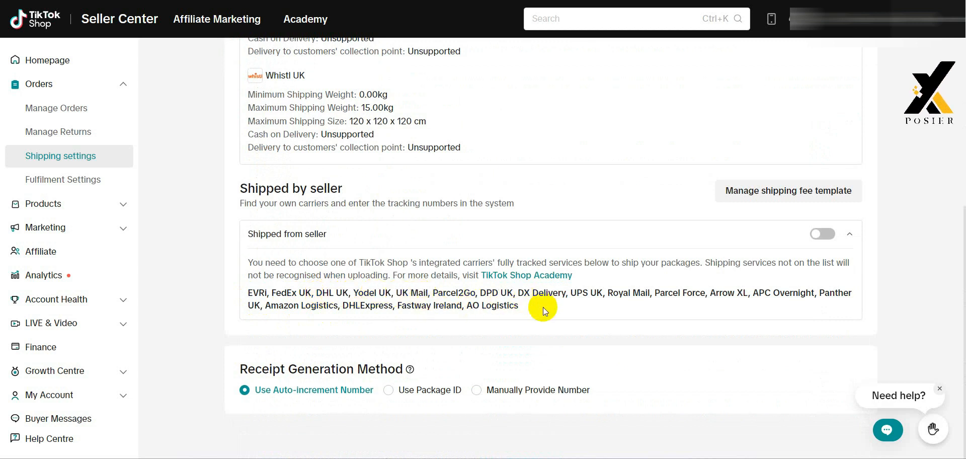
Review the platform providers again and highlight the seller shipping notice together with its carrier list.
scroll(543, 307, up, 5)
scroll(437, 290, up, 1)
scroll(437, 290, up, 1)
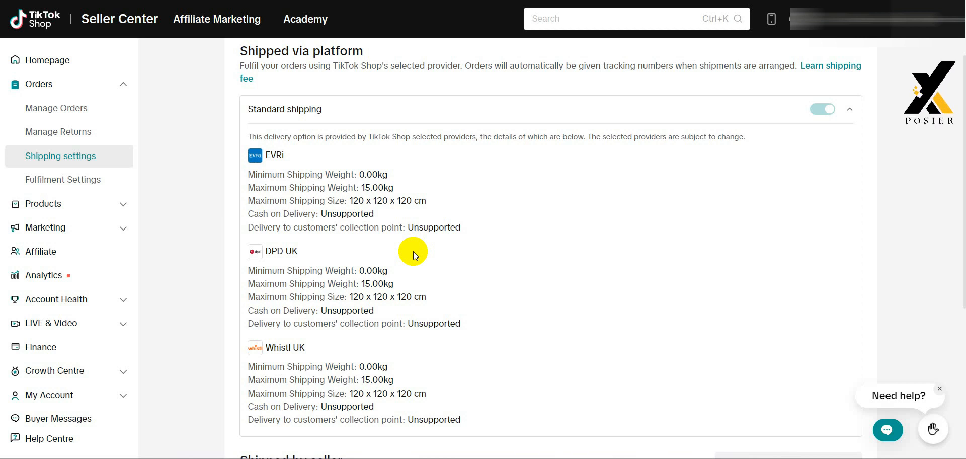
scroll(413, 251, down, 3)
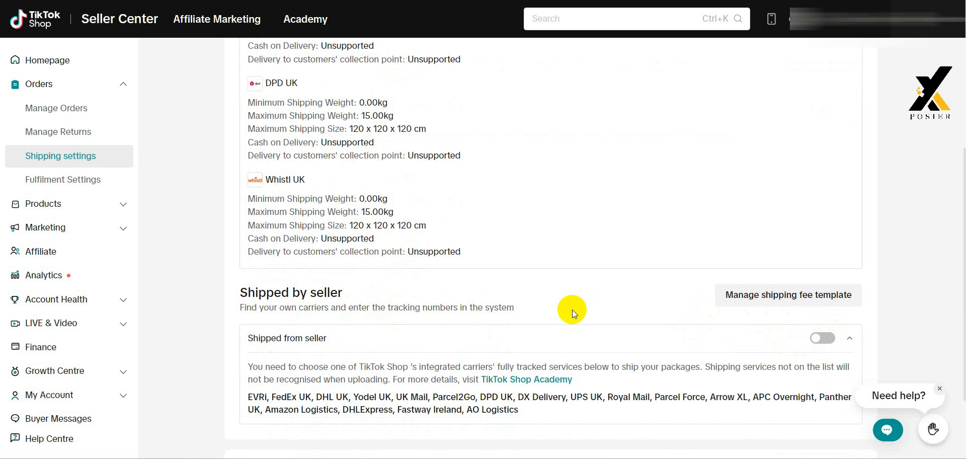
scroll(589, 368, down, 1)
scroll(589, 368, down, 1)
drag(519, 385, 188, 370)
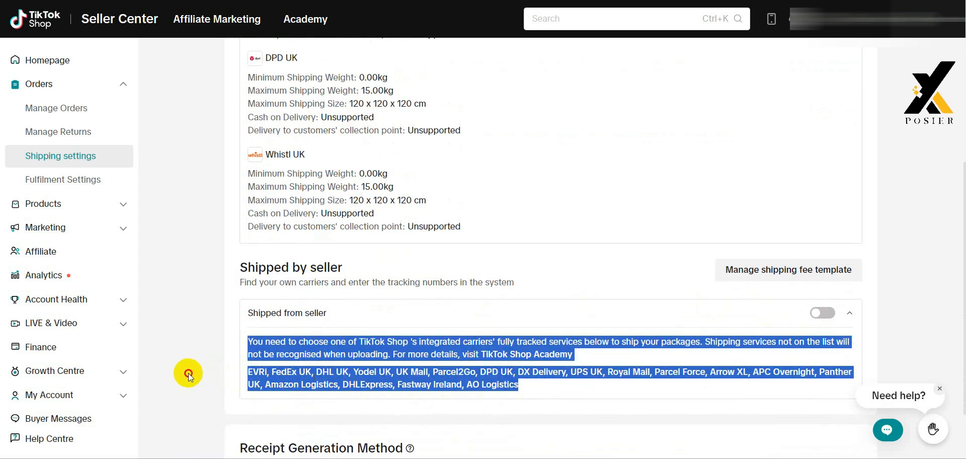
click(289, 377)
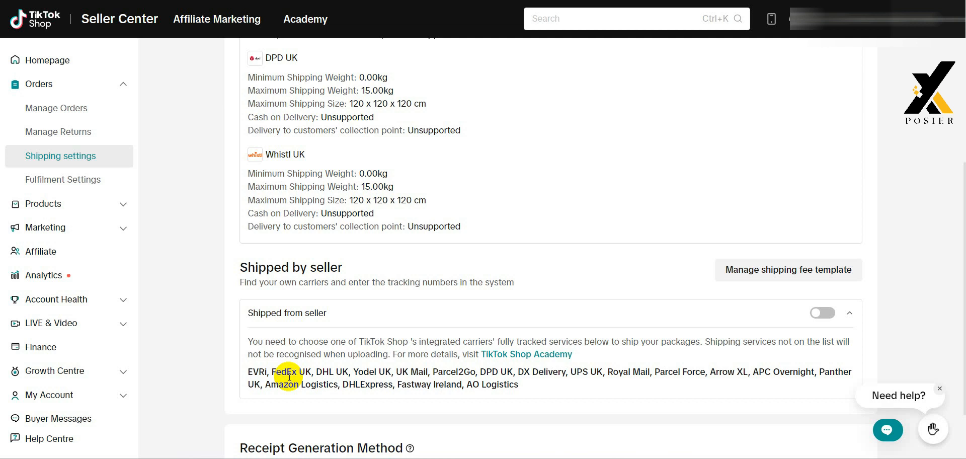
Compare the three platform providers with the seller carriers, marking the list from EVRi to AO Logistics.
scroll(289, 377, up, 1)
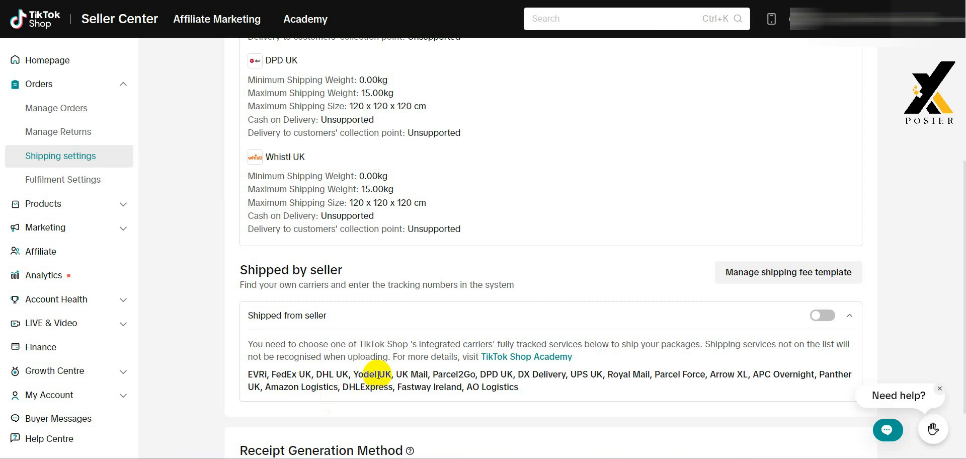
scroll(378, 374, up, 2)
scroll(490, 346, up, 2)
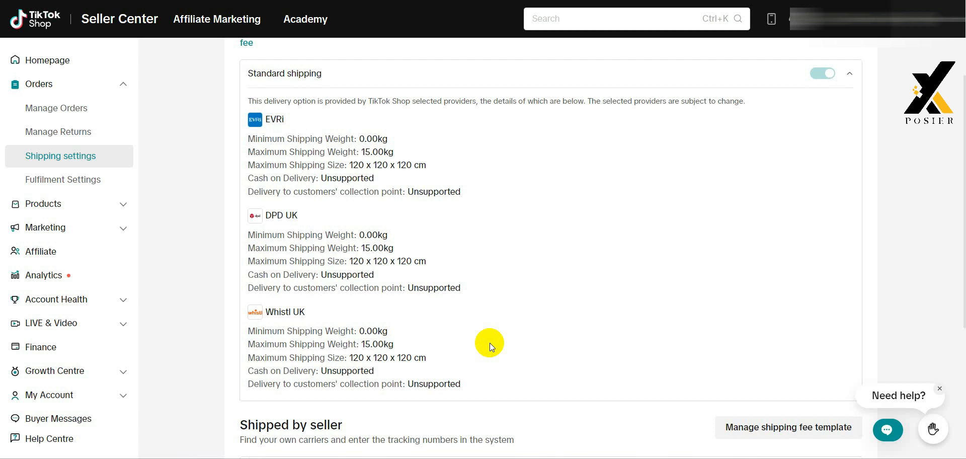
scroll(490, 343, up, 1)
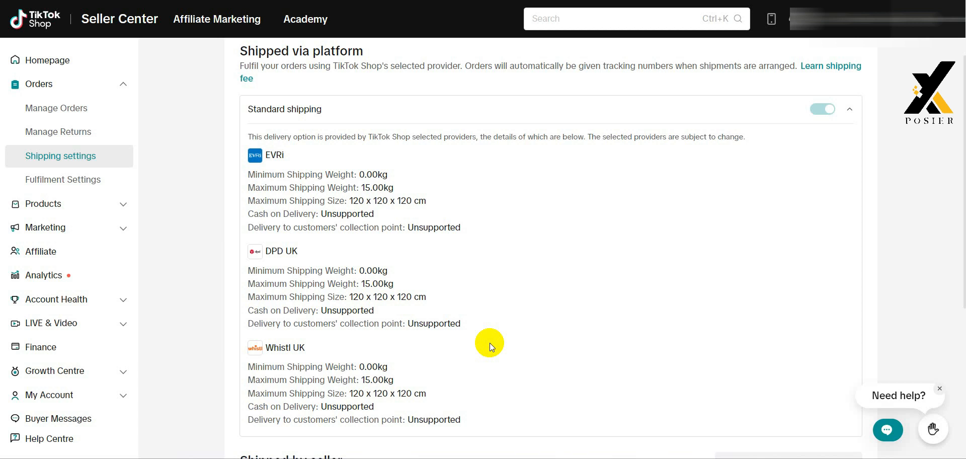
scroll(490, 343, down, 3)
drag(522, 414, 245, 402)
click(246, 401)
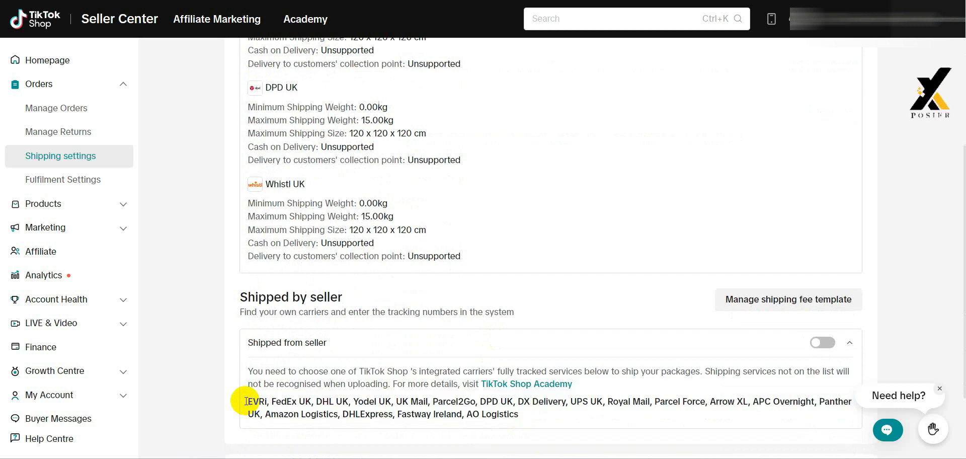
Mark the seller carrier list twice more to point out the carriers available for seller shipping.
scroll(352, 413, down, 1)
drag(520, 396, 249, 381)
click(249, 381)
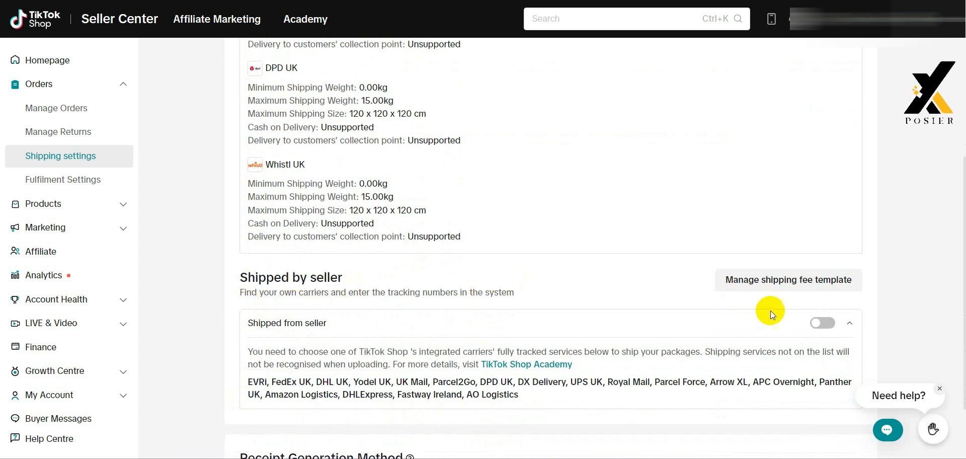
scroll(751, 313, down, 1)
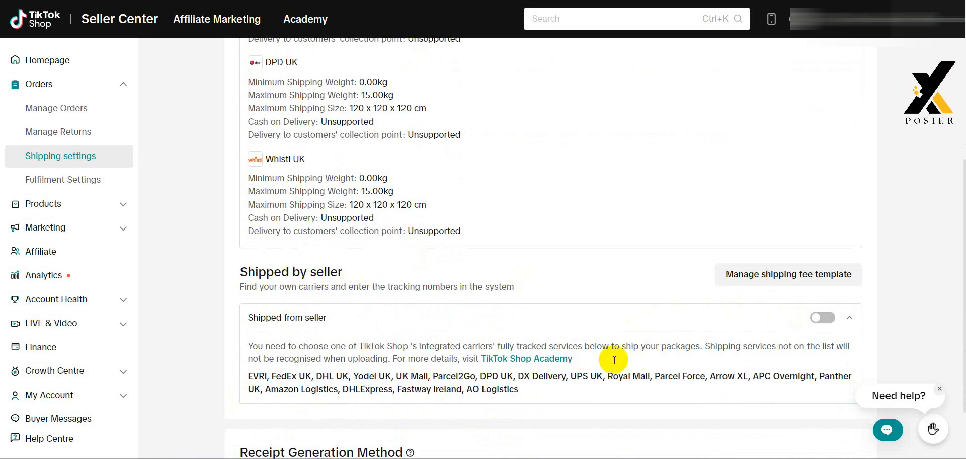
triple_click(597, 378)
click(567, 402)
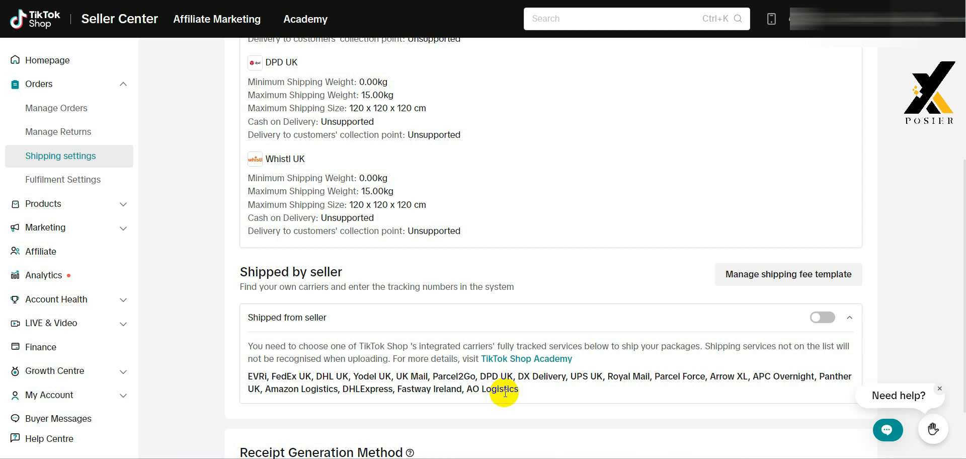
Check the platform providers against the seller carriers, marking the carrier line at DHL UK and returning to the platform section.
scroll(504, 392, up, 3)
scroll(515, 347, down, 3)
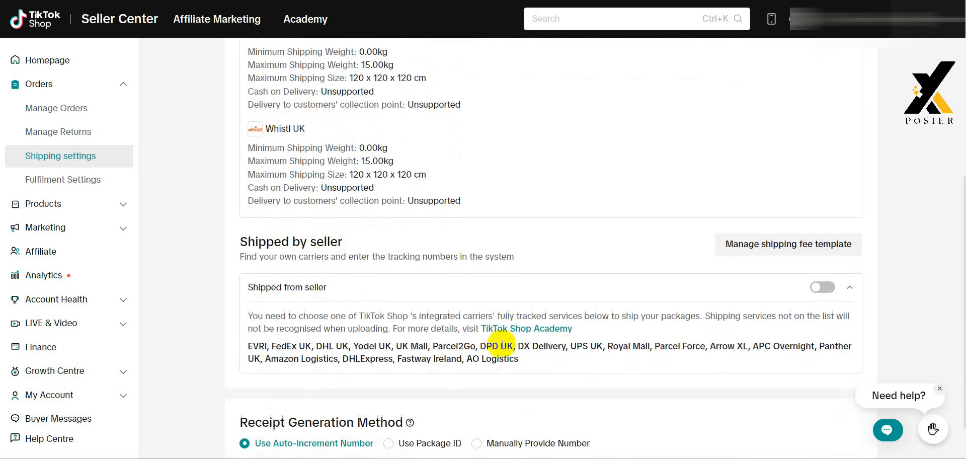
triple_click(327, 347)
click(339, 347)
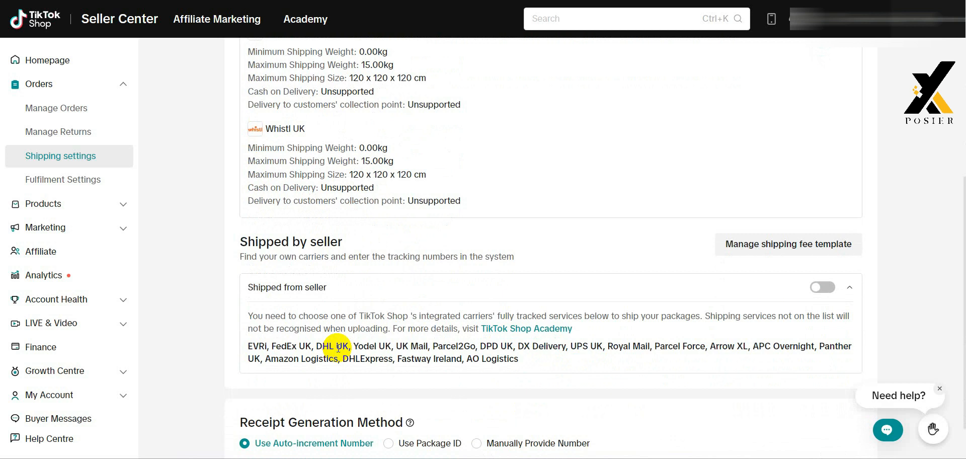
scroll(337, 347, up, 3)
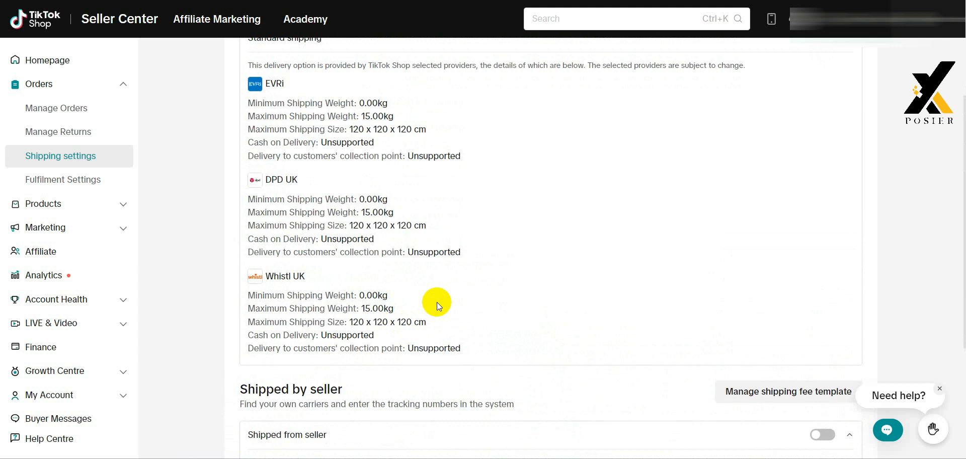
Open the "Learn shipping fee" link of the Shipped via platform section in a new browser tab.
scroll(437, 302, up, 1)
scroll(484, 287, up, 2)
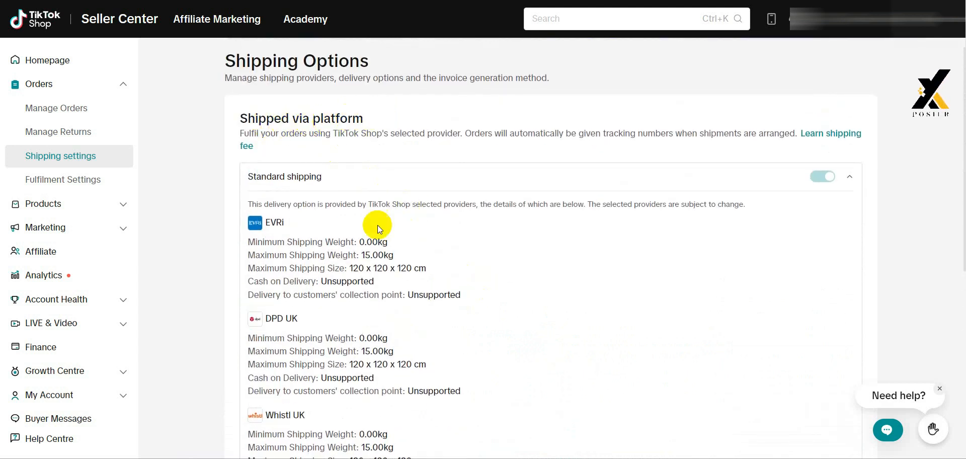
scroll(378, 224, down, 1)
scroll(390, 262, down, 1)
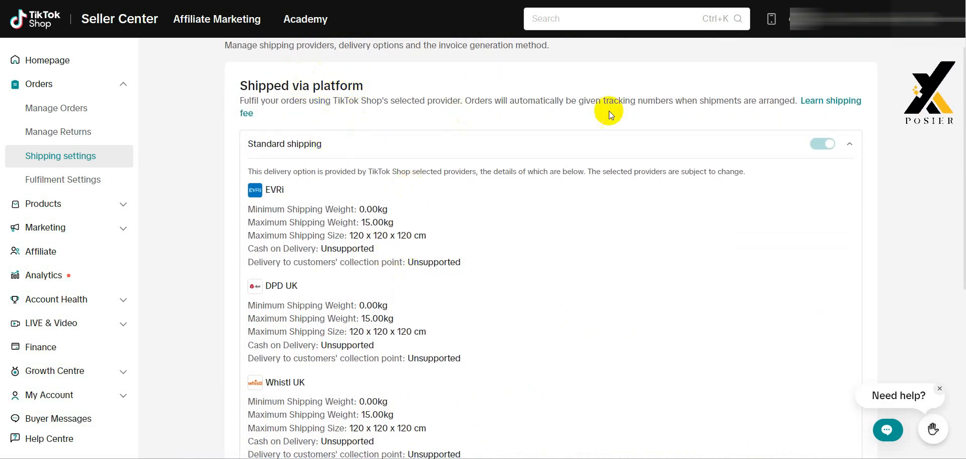
right_click(810, 101)
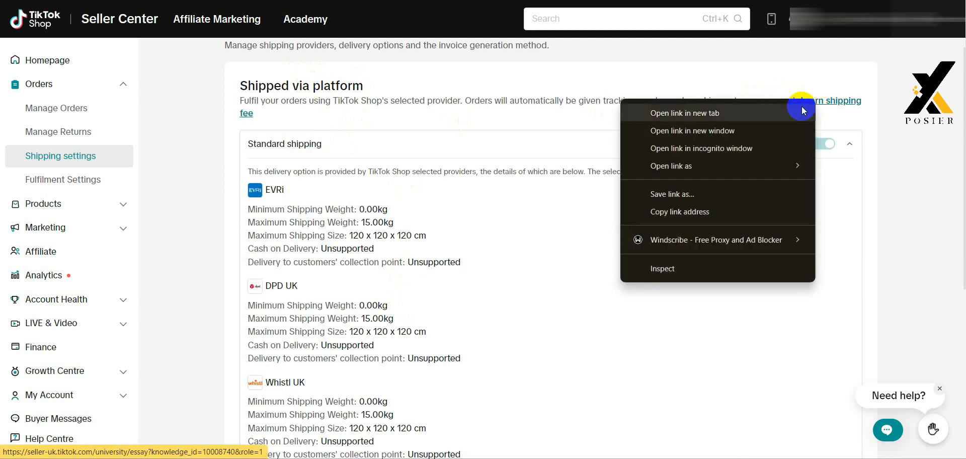
click(787, 111)
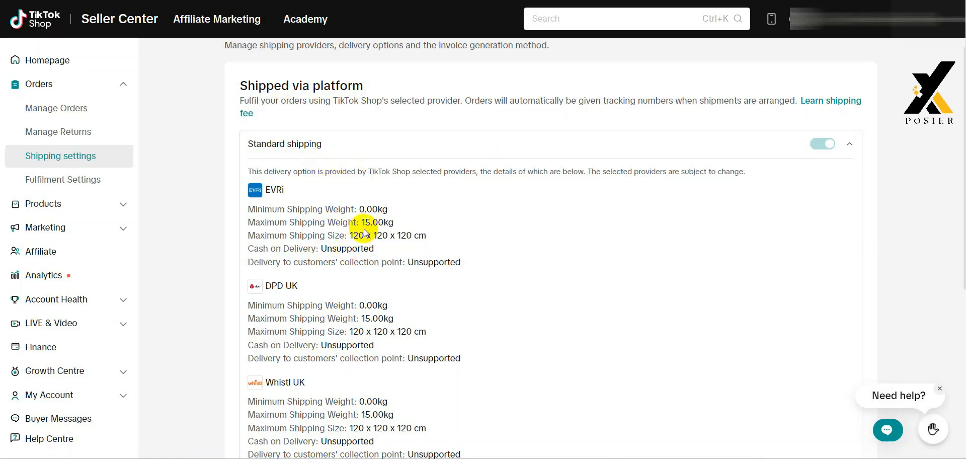
Review the weight and size limits of EVRi, DPD UK and Whistl UK and compare them with the Shipped by seller section.
scroll(341, 201, down, 1)
scroll(317, 301, up, 1)
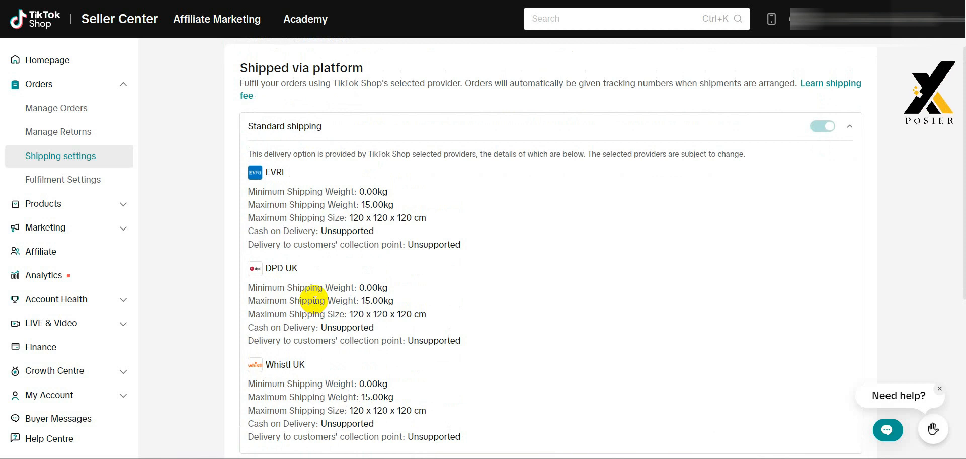
scroll(315, 301, down, 1)
scroll(309, 299, up, 1)
scroll(307, 296, down, 1)
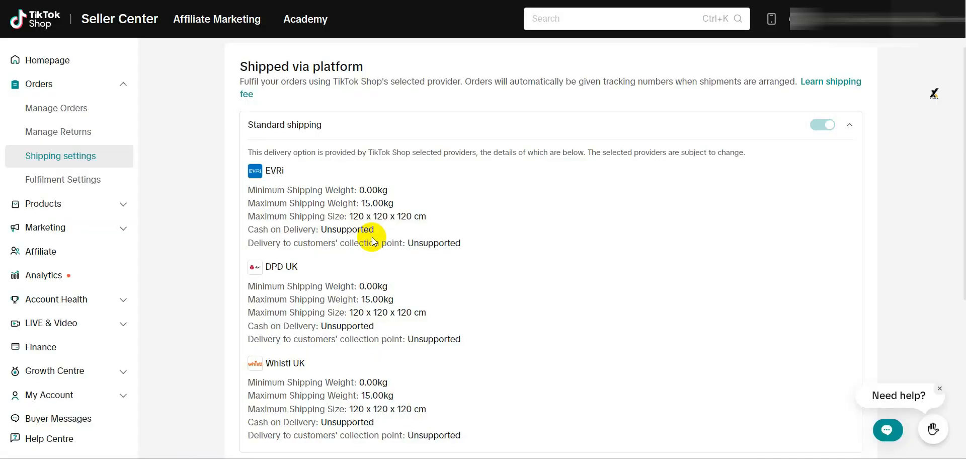
scroll(372, 241, up, 1)
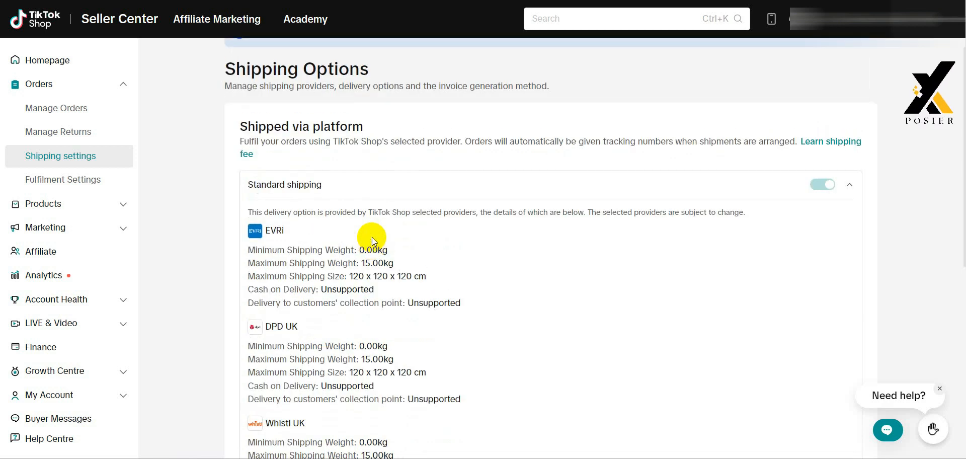
scroll(393, 211, down, 3)
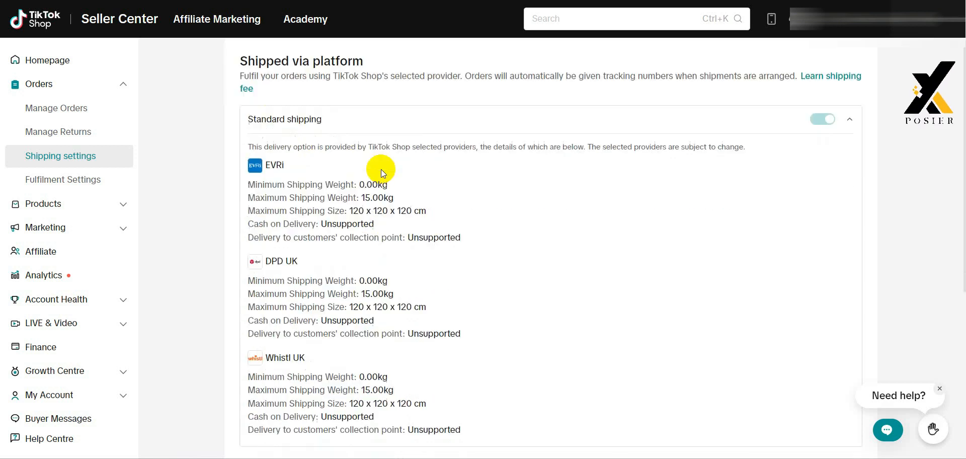
scroll(398, 247, down, 3)
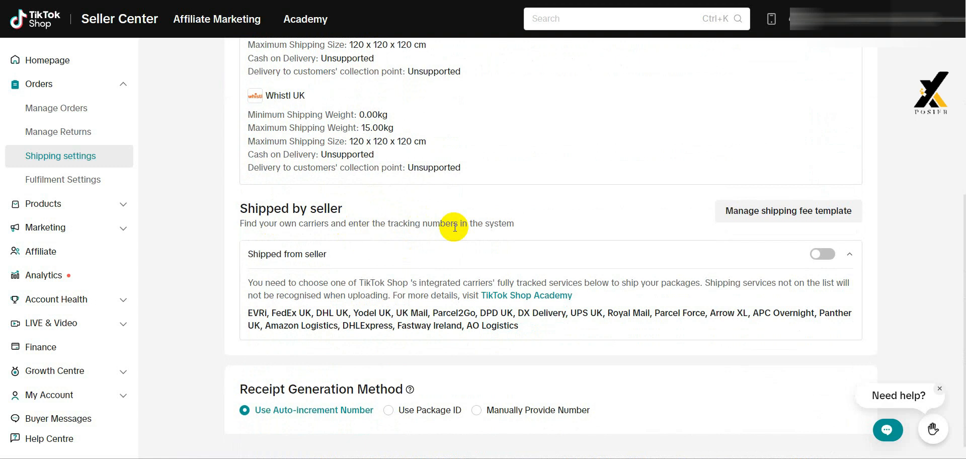
scroll(455, 227, up, 5)
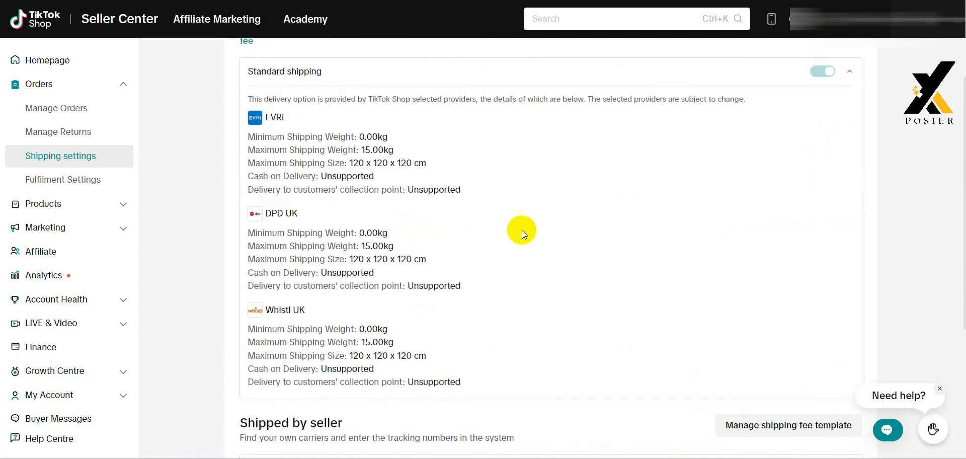
scroll(320, 114, up, 1)
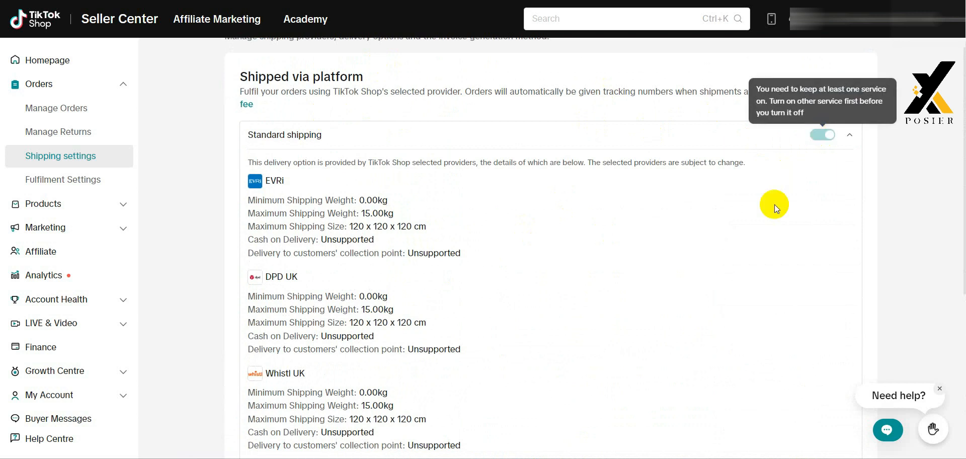
Turn on the Shipped from seller delivery option.
scroll(774, 204, down, 5)
click(815, 279)
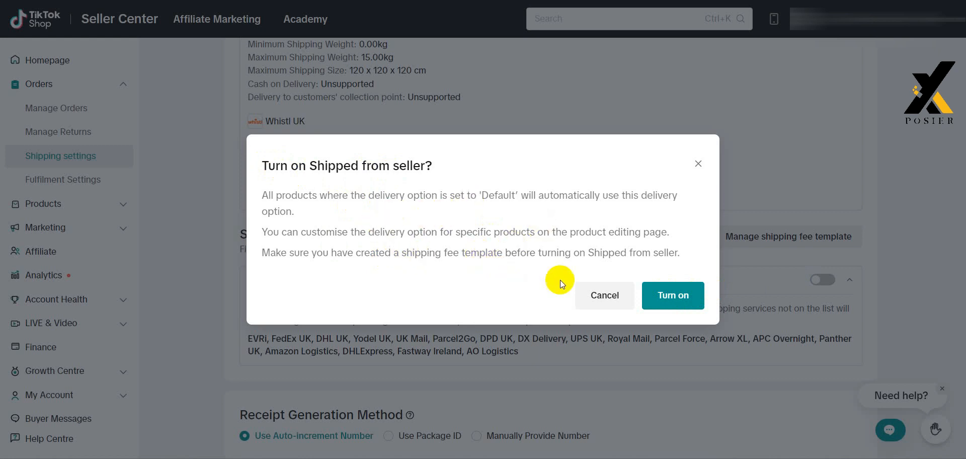
click(680, 305)
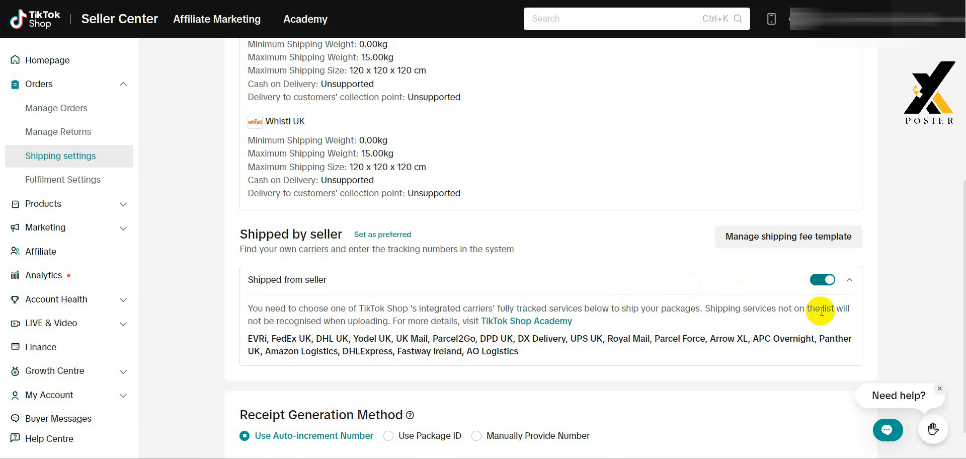
scroll(766, 299, up, 6)
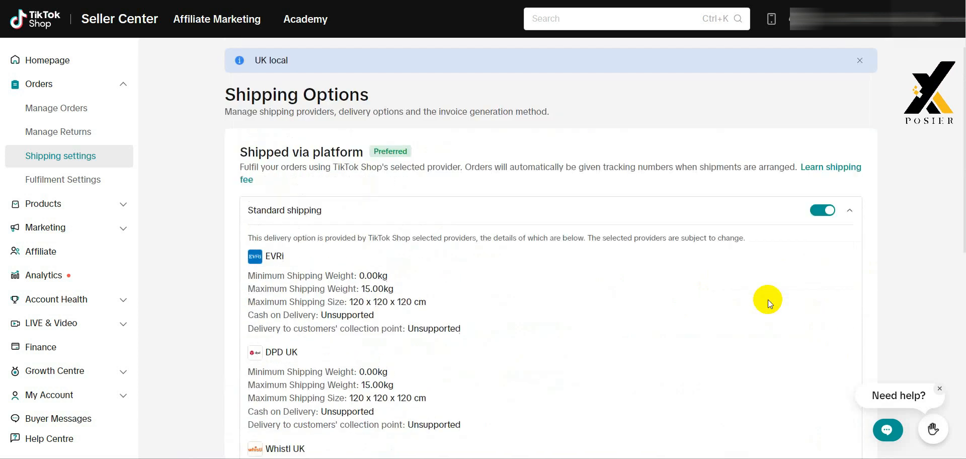
click(825, 209)
click(603, 297)
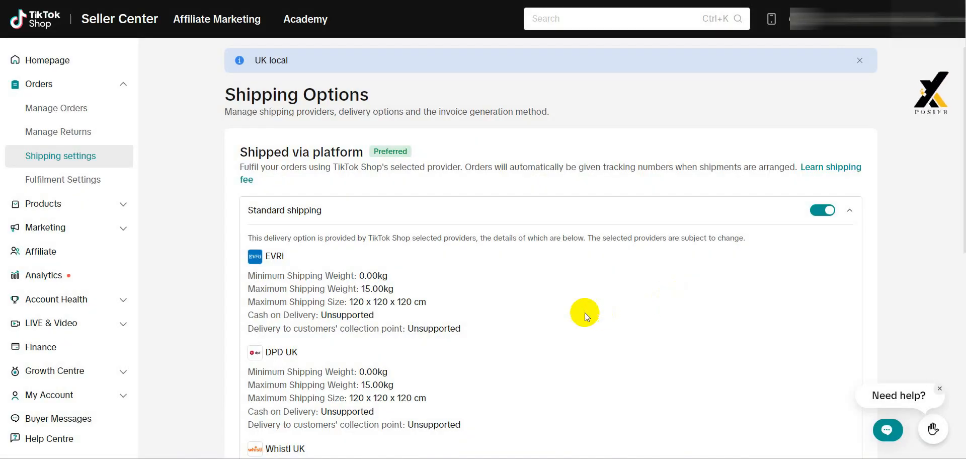
Turn off the Standard shipping option under Shipped via platform.
scroll(585, 313, down, 1)
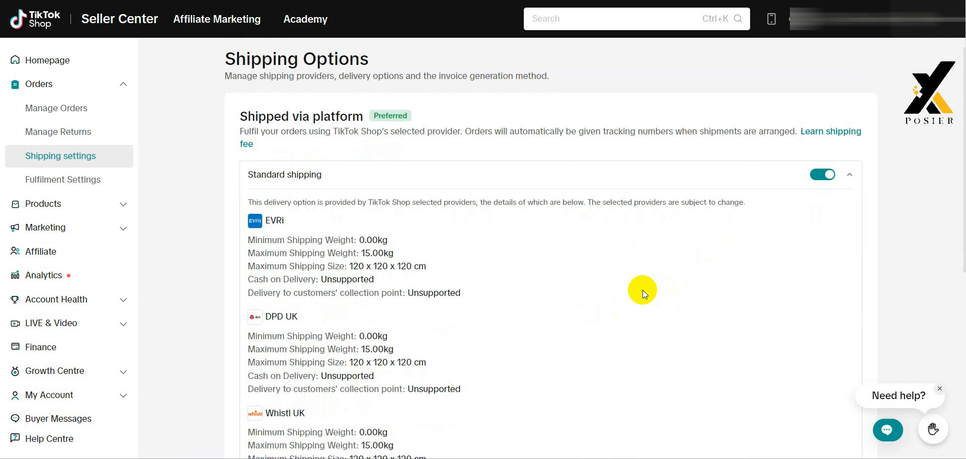
scroll(591, 287, down, 2)
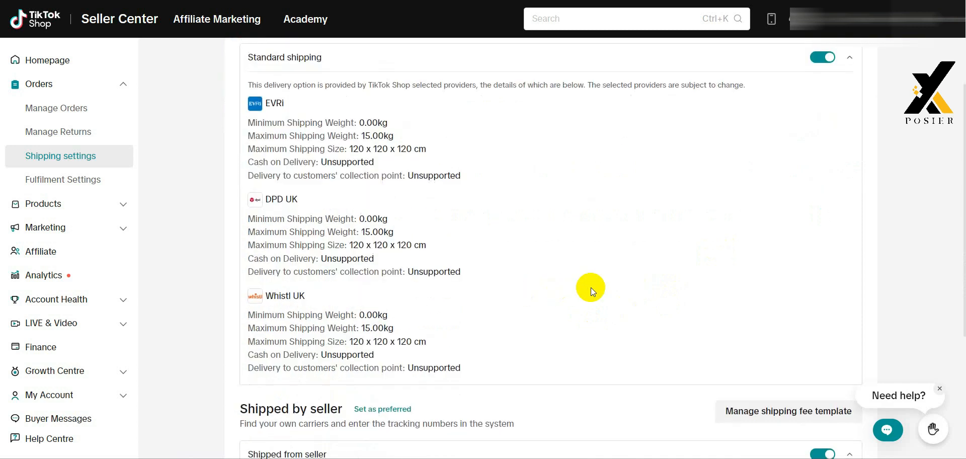
scroll(591, 287, up, 3)
scroll(460, 269, down, 5)
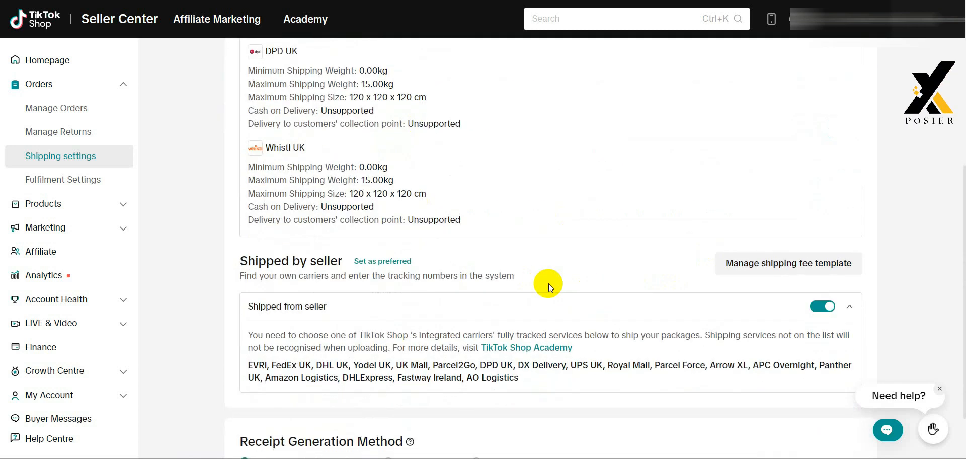
scroll(524, 271, up, 2)
scroll(525, 270, up, 2)
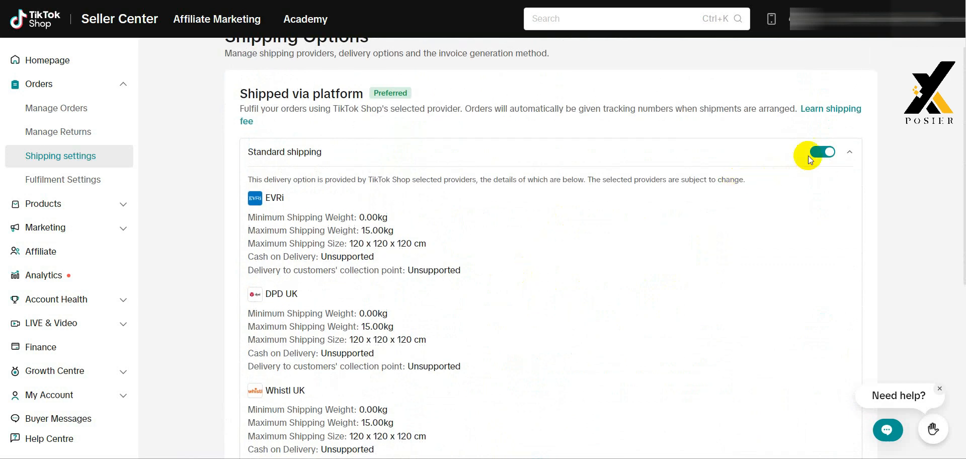
click(822, 151)
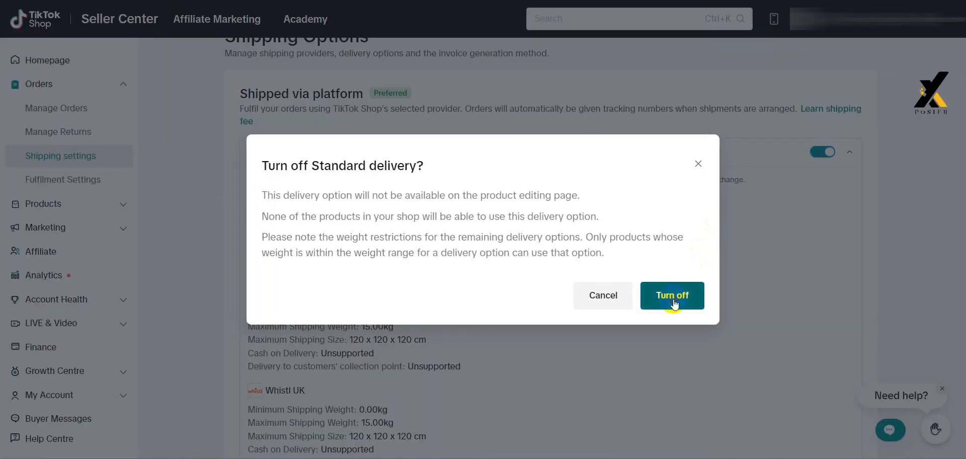
click(671, 301)
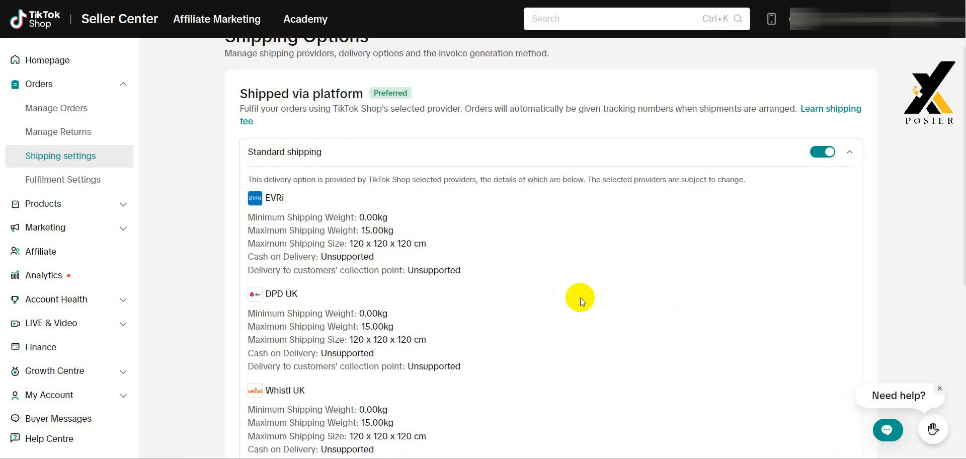
Check the platform and seller shipping sections and open the shipping fee template management for seller-shipped orders.
scroll(581, 297, down, 2)
scroll(580, 298, up, 1)
scroll(398, 243, up, 1)
scroll(485, 273, down, 5)
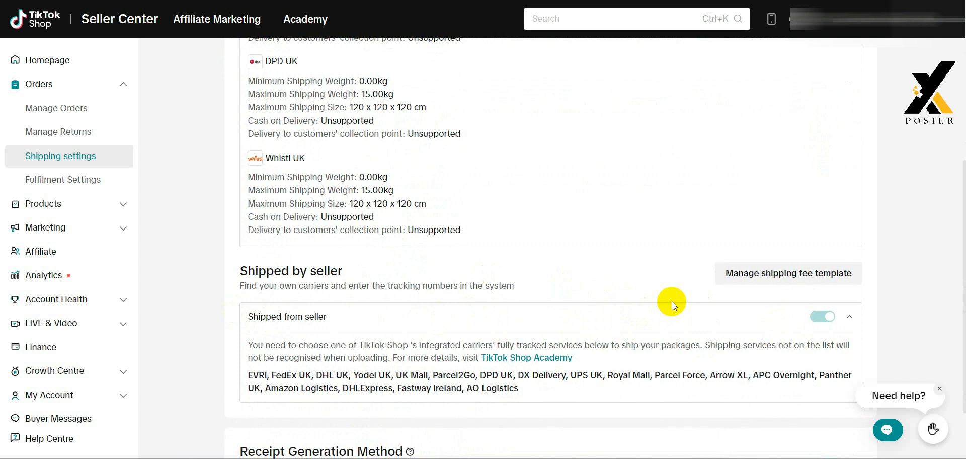
scroll(671, 301, up, 3)
scroll(679, 301, down, 2)
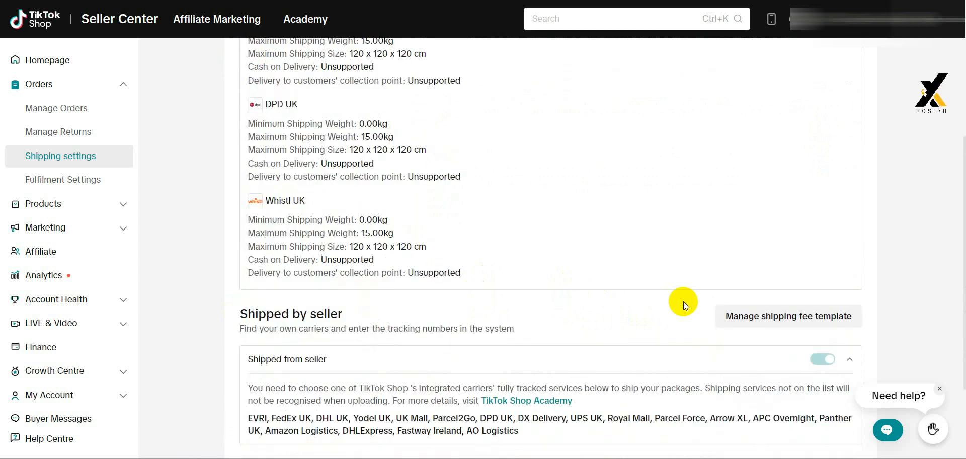
click(759, 318)
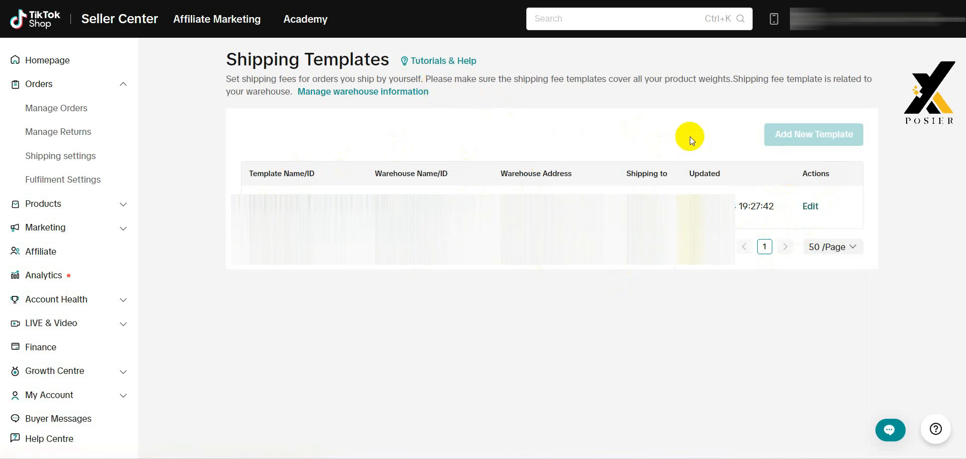
Open the warehouse information and mark the Pick-up Warehouse and Return Warehouse headings.
click(381, 93)
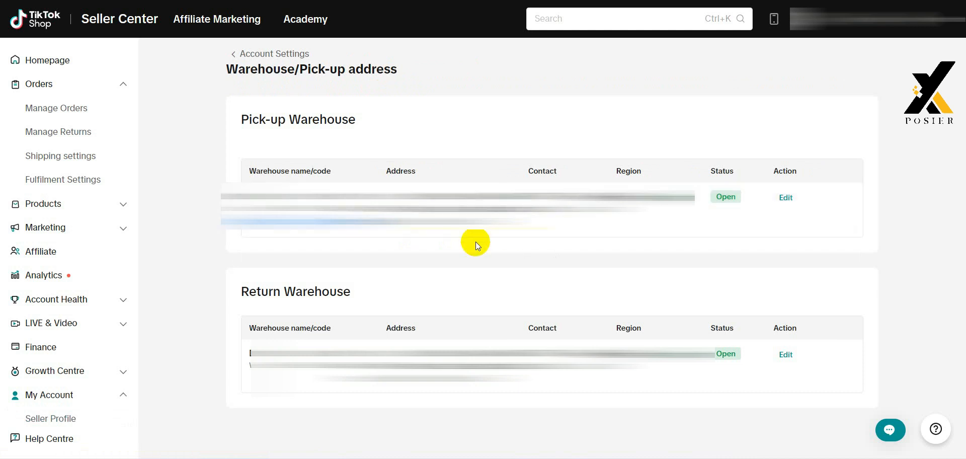
double_click(262, 122)
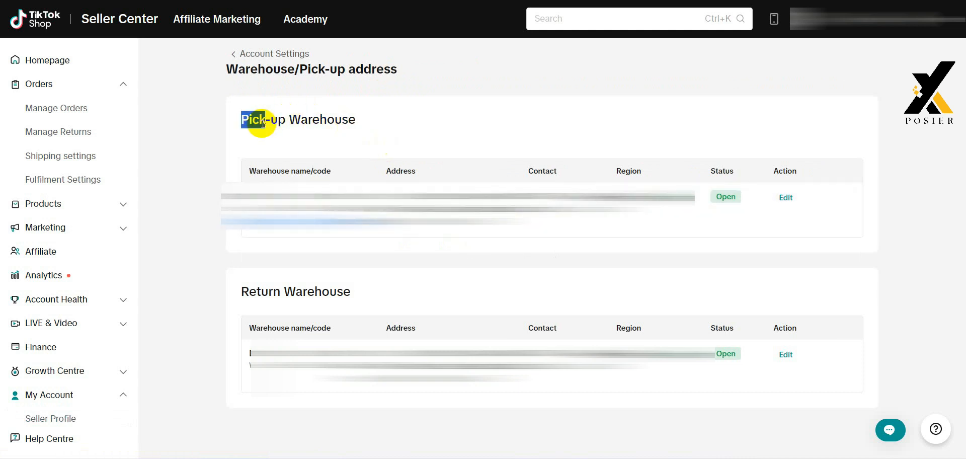
click(262, 122)
click(281, 141)
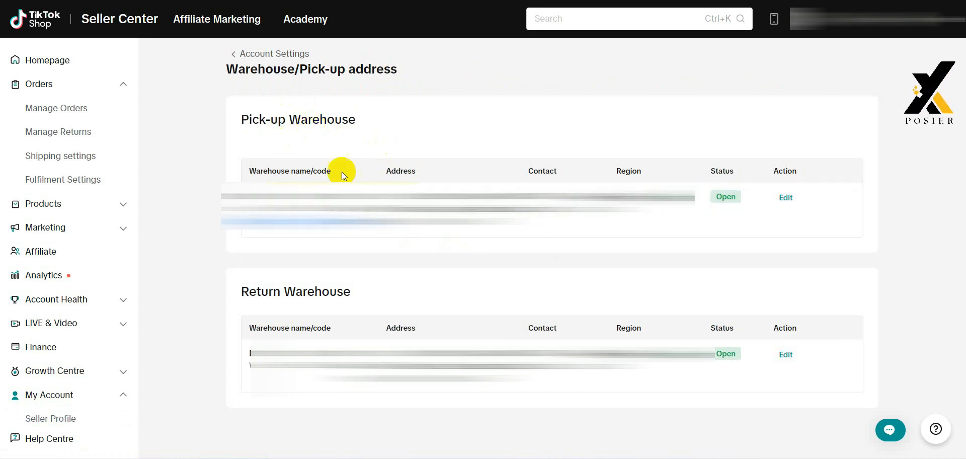
triple_click(308, 292)
click(322, 291)
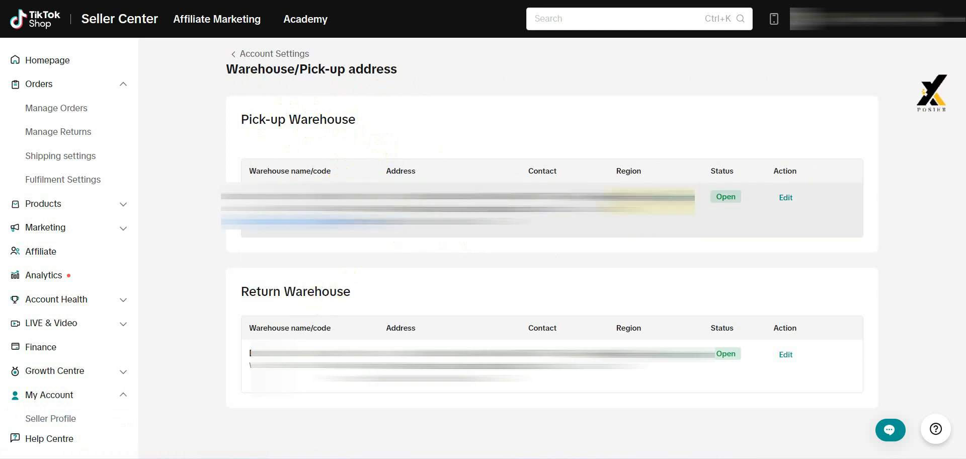
Return to the shipping templates, dismiss the logistics feedback survey and open the existing template for editing.
key(alt+Left)
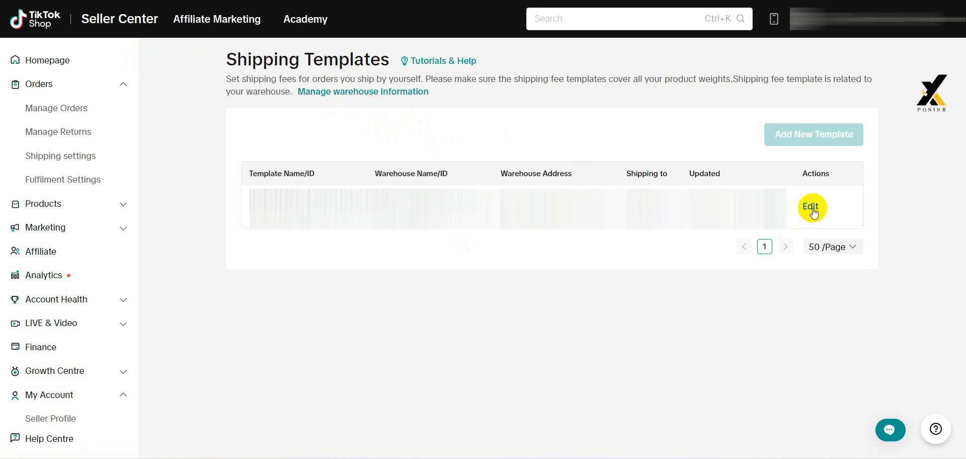
mouse_move(802, 132)
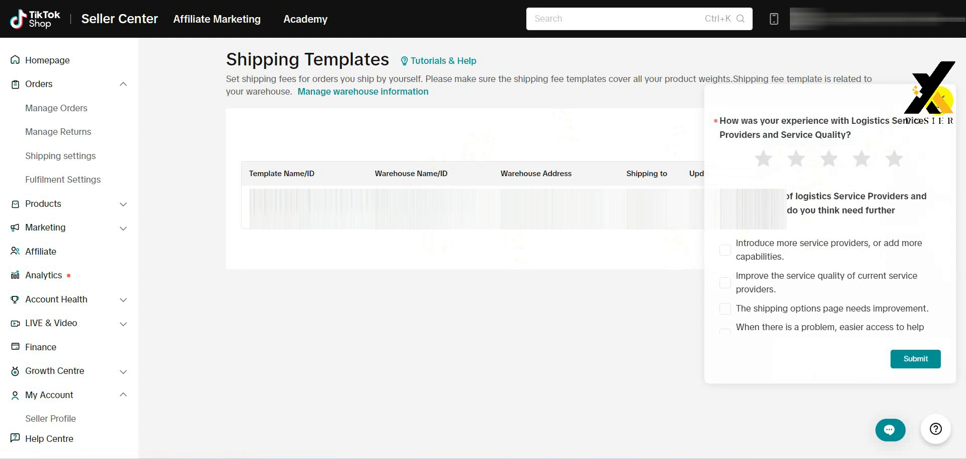
click(938, 101)
click(809, 207)
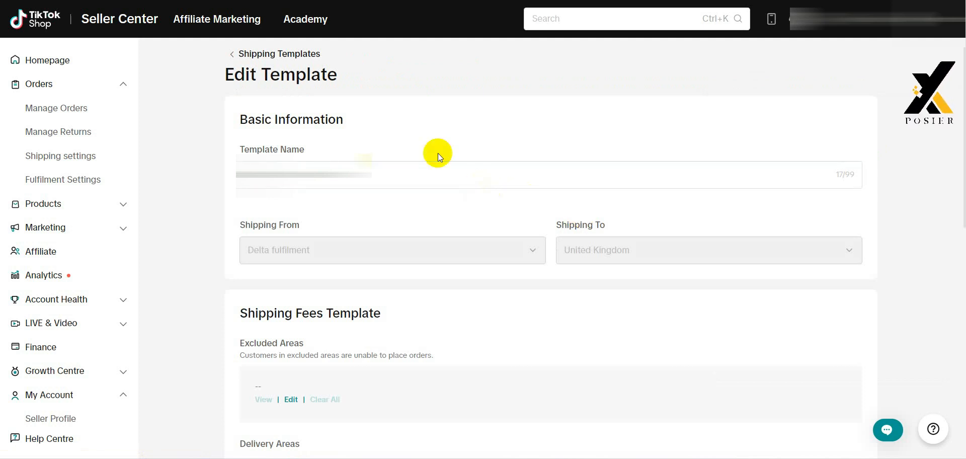
Mark the Template Name field in the template's basic information without changing the name.
click(322, 179)
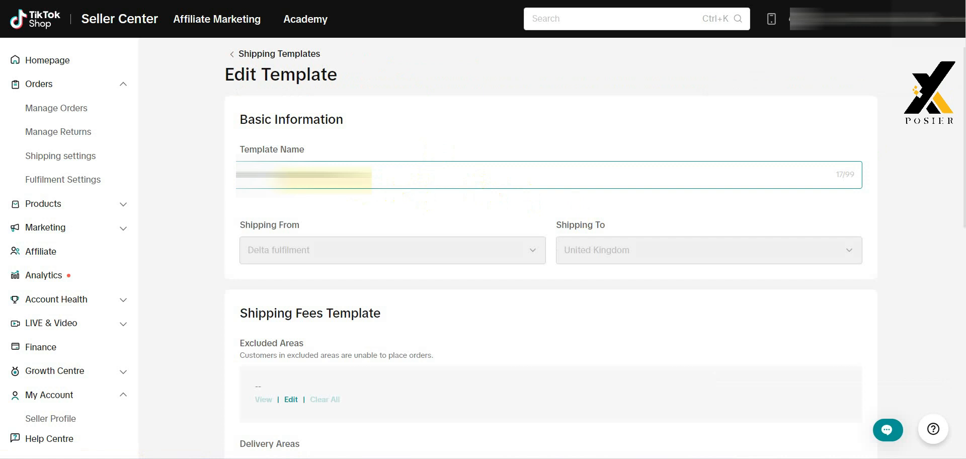
triple_click(327, 180)
click(365, 211)
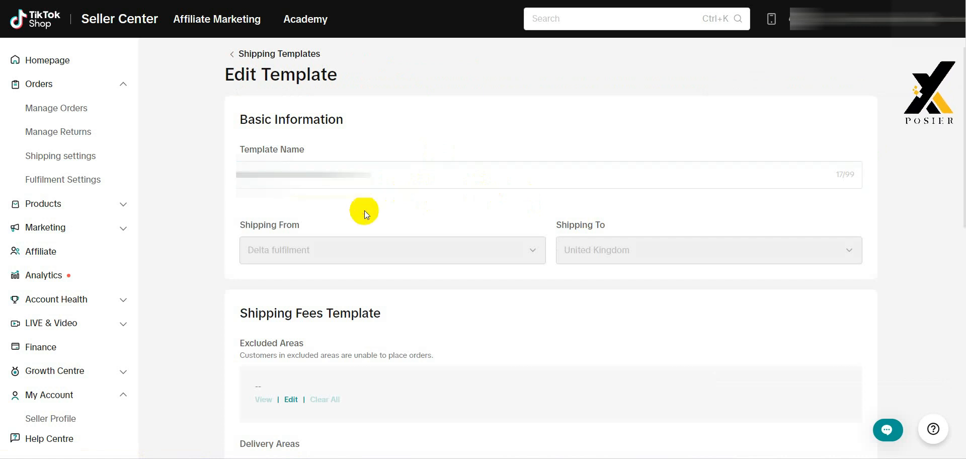
click(327, 176)
triple_click(336, 177)
click(362, 197)
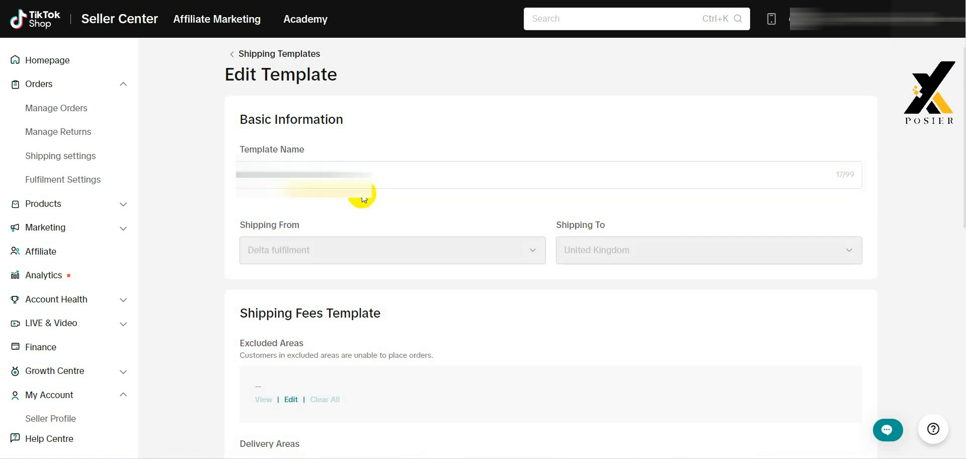
click(367, 173)
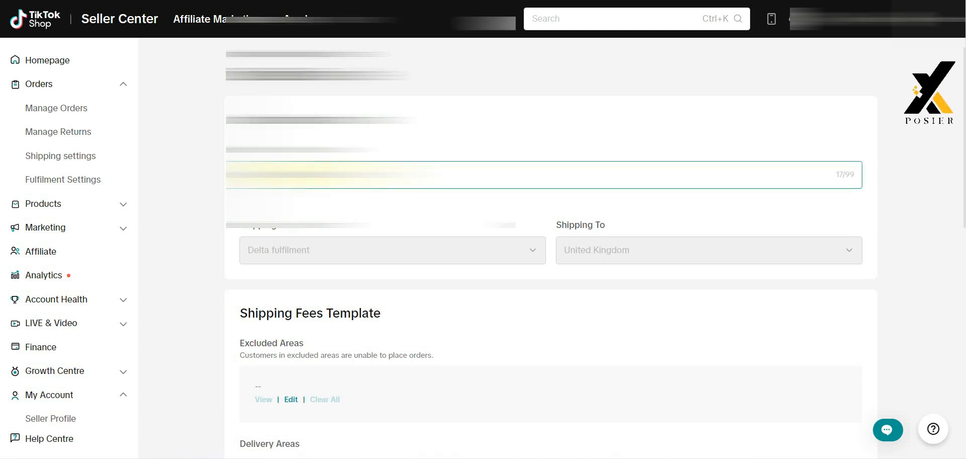
Check the Shipping From and Shipping To fields and mark the note on customers in the Excluded Areas section.
scroll(352, 185, down, 2)
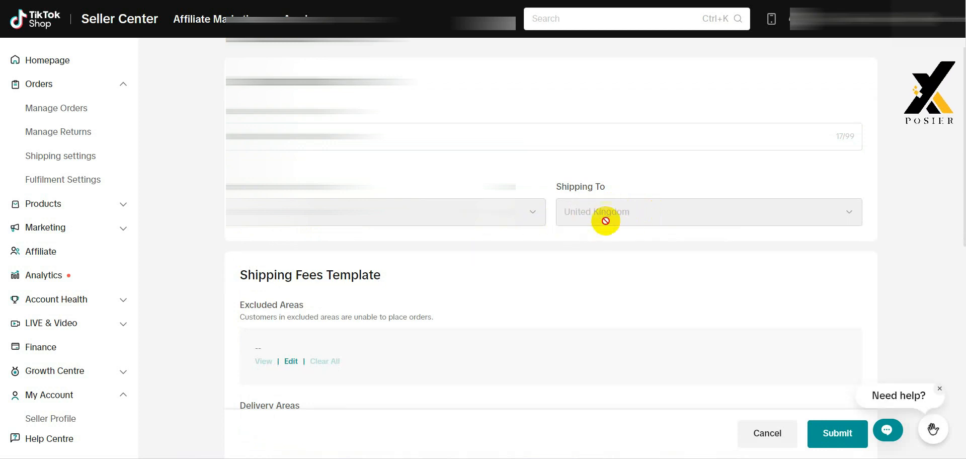
scroll(555, 259, down, 2)
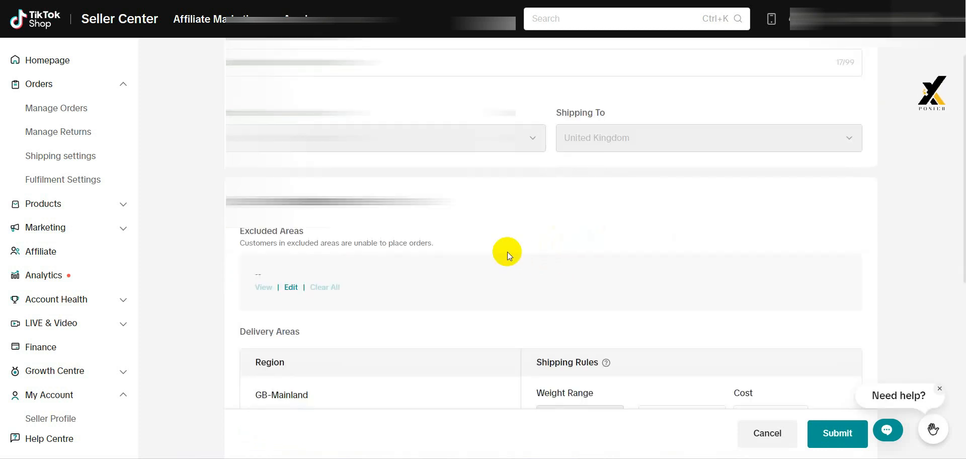
scroll(507, 252, up, 1)
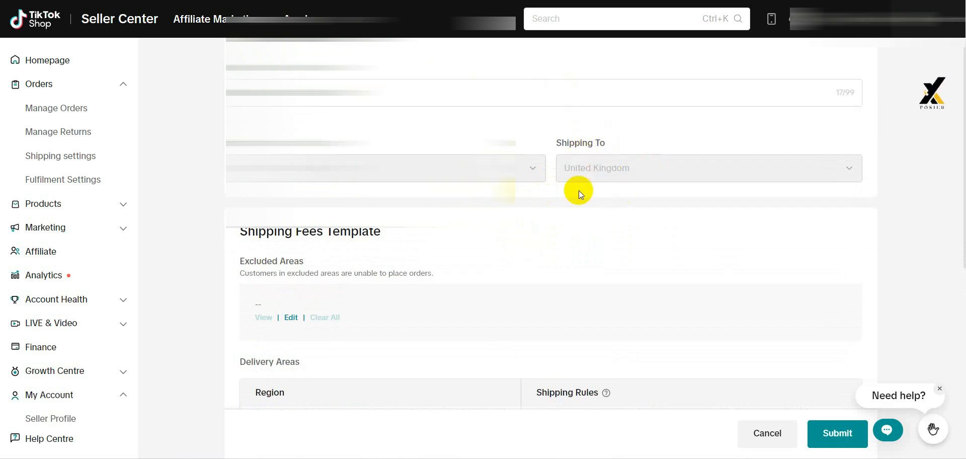
scroll(611, 208, down, 2)
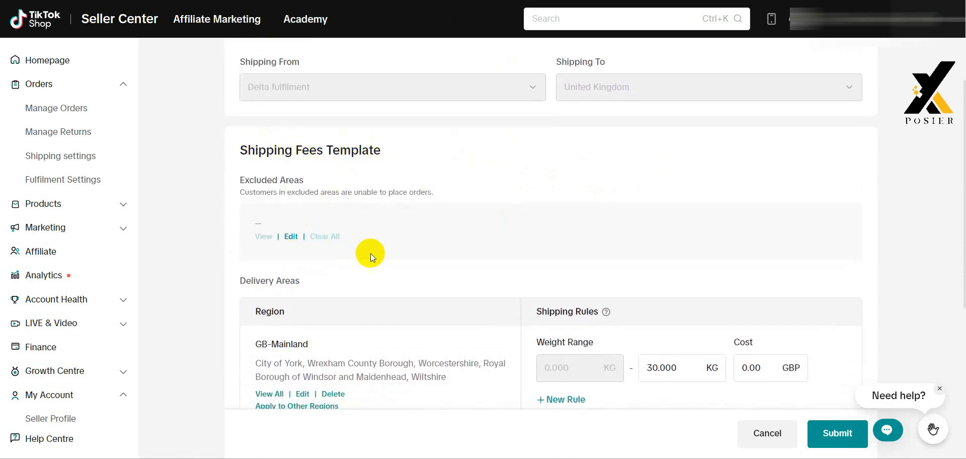
scroll(371, 253, down, 1)
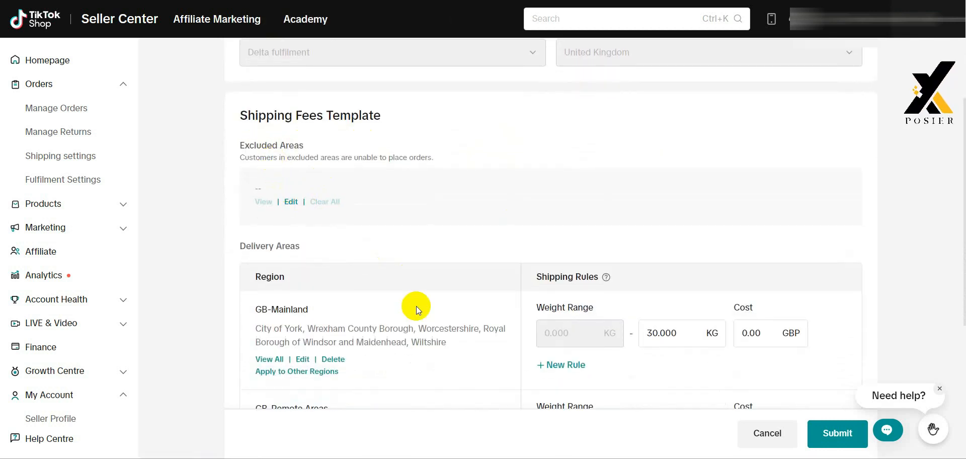
scroll(415, 306, down, 1)
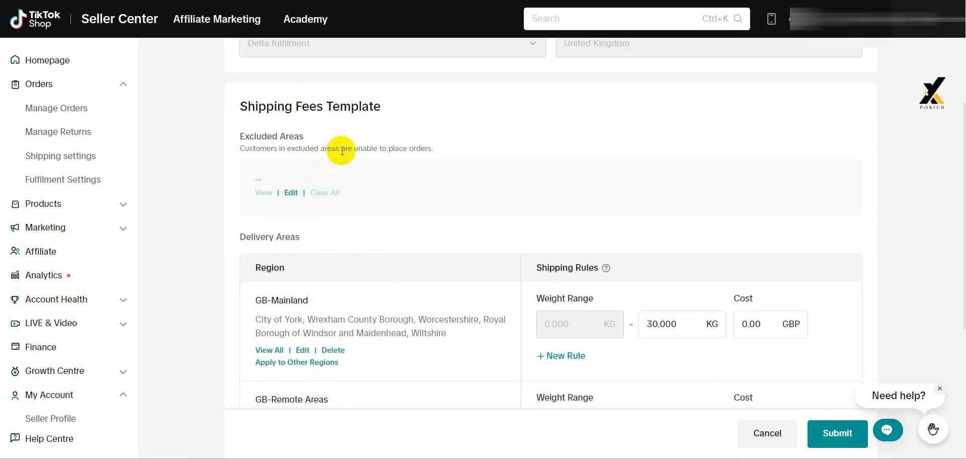
triple_click(409, 146)
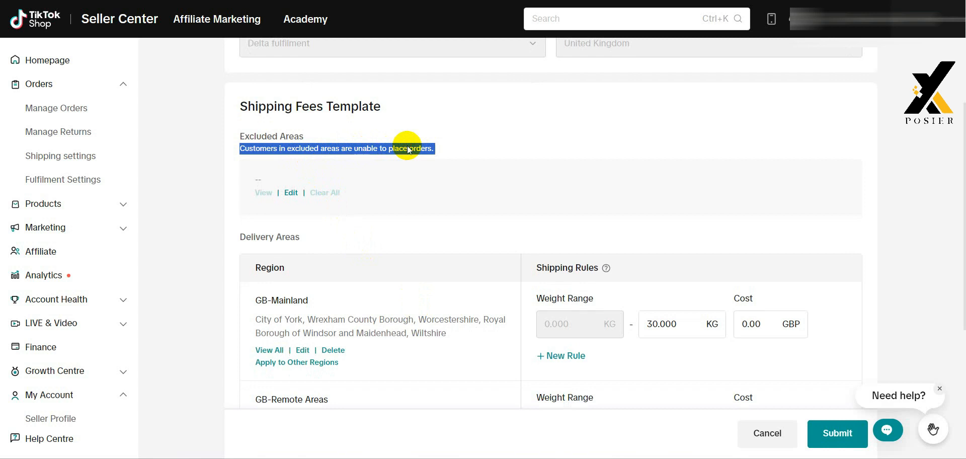
click(407, 177)
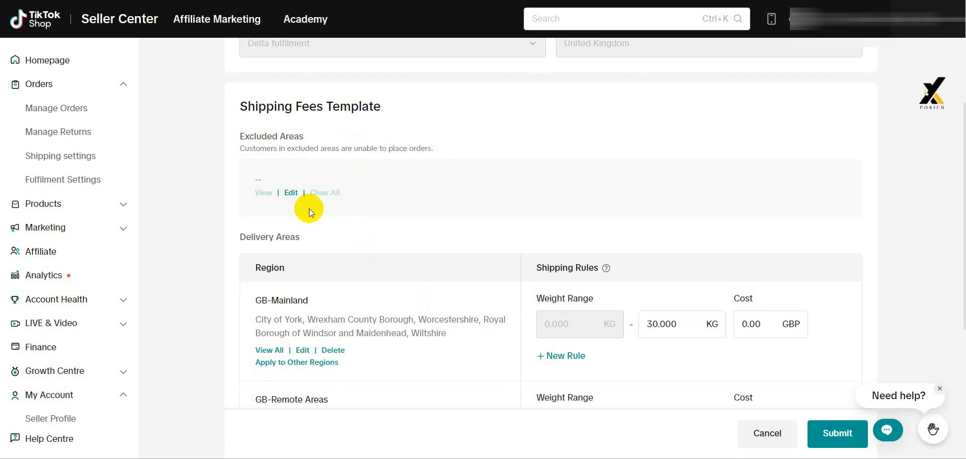
scroll(309, 209, up, 1)
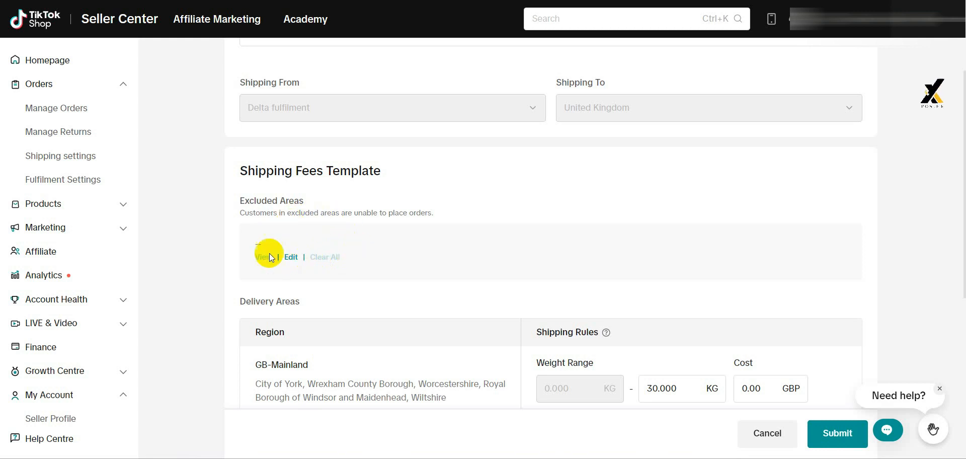
drag(287, 212, 318, 211)
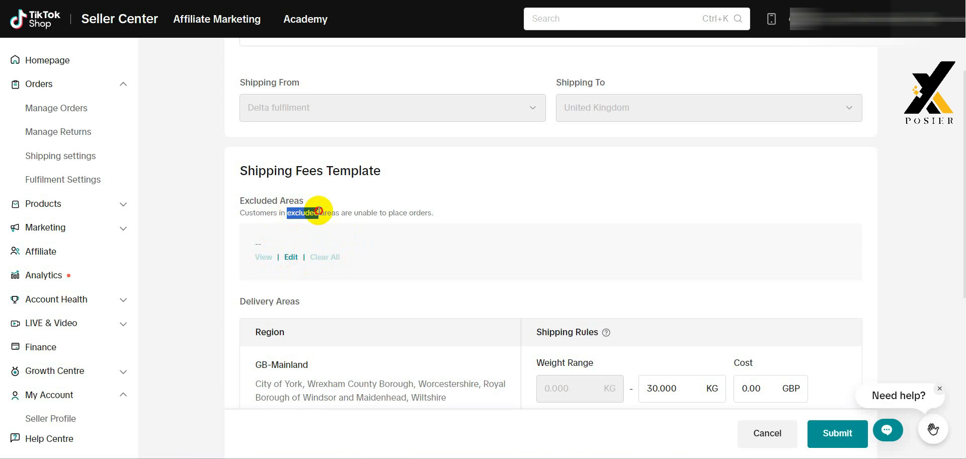
click(401, 242)
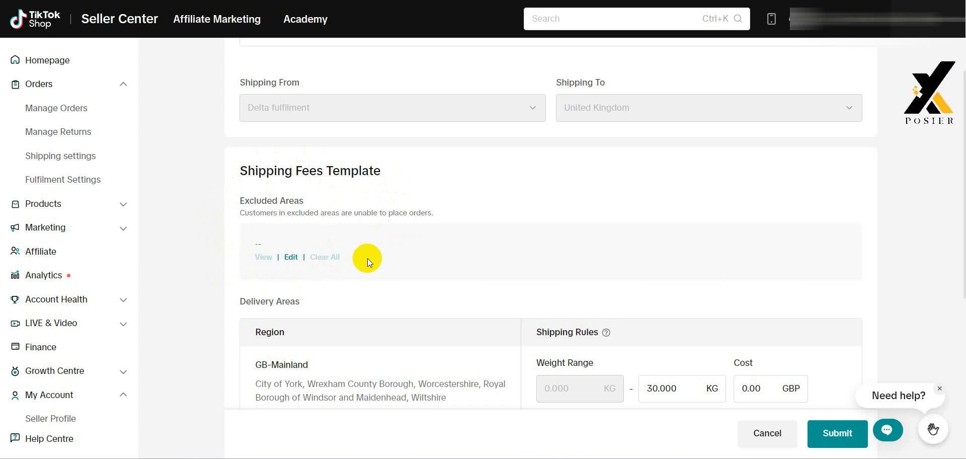
Examine the GB-Mainland region under Delivery Areas, marking its name and the list of places it covers.
scroll(368, 258, down, 1)
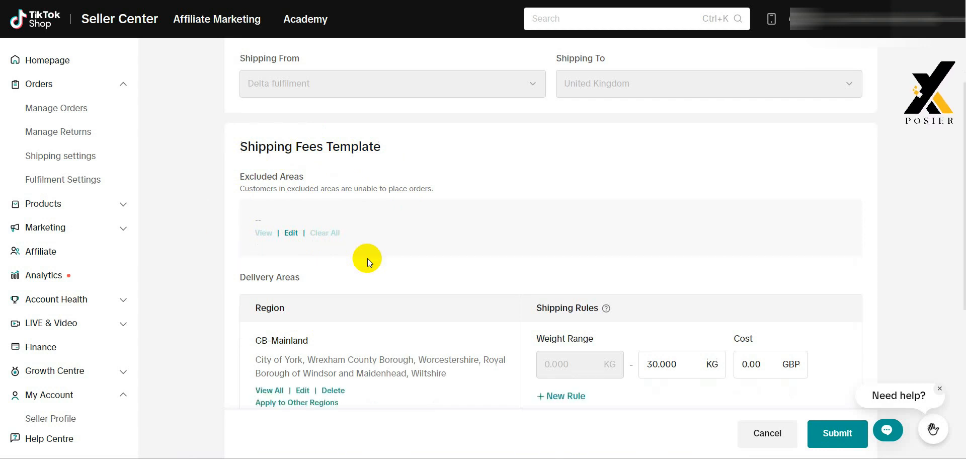
scroll(379, 229, down, 1)
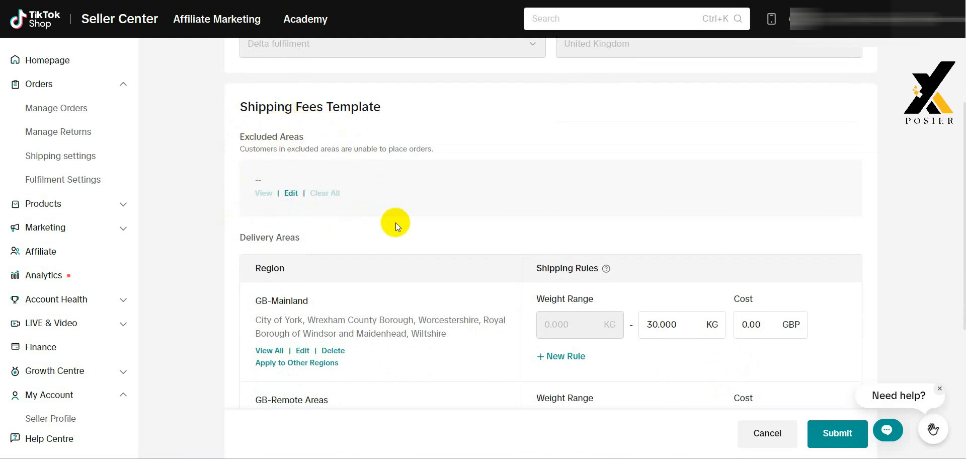
scroll(395, 222, down, 1)
triple_click(272, 196)
click(298, 198)
scroll(351, 255, down, 1)
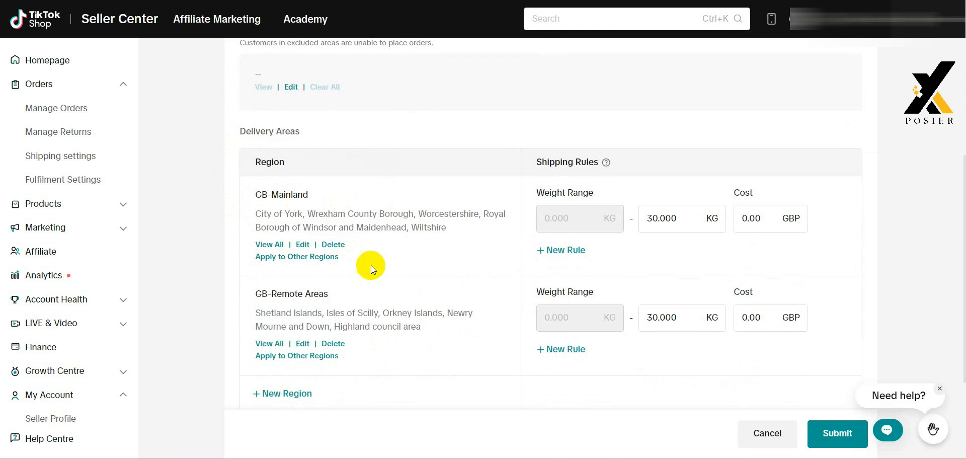
click(264, 193)
triple_click(265, 194)
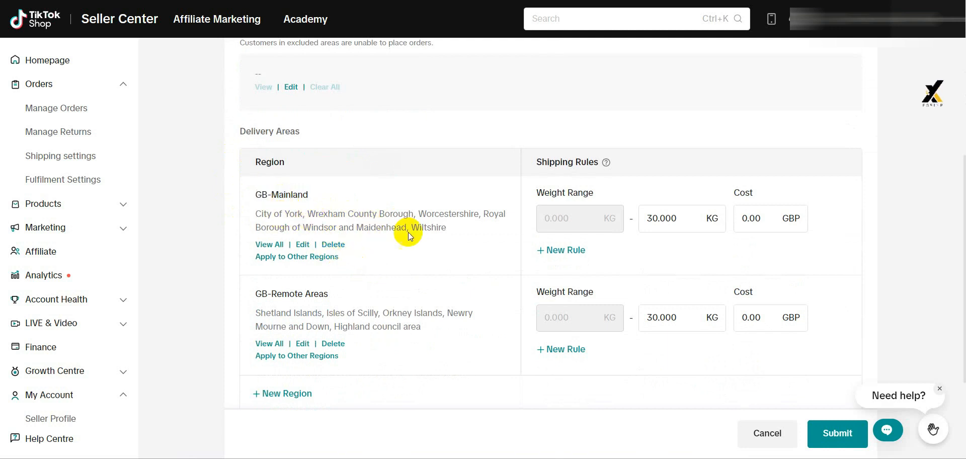
drag(451, 230, 419, 217)
click(421, 220)
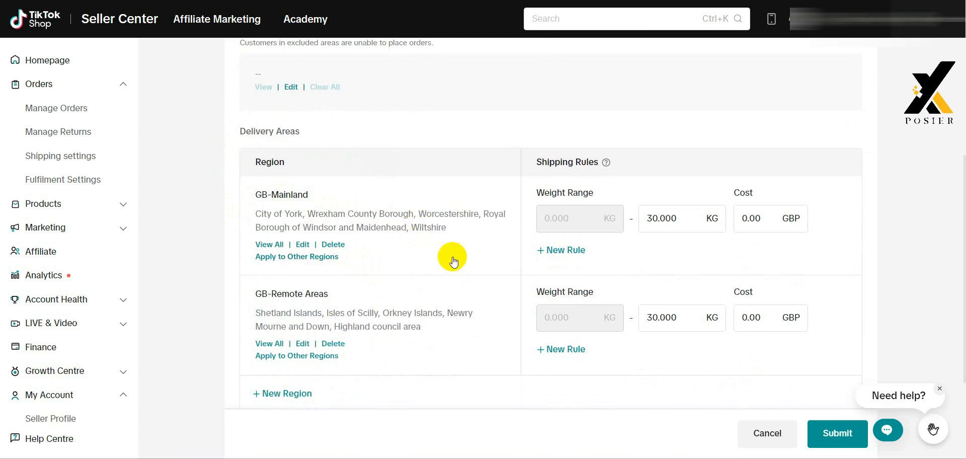
Examine the GB-Remote Areas region under Delivery Areas and mark its list of covered places.
scroll(365, 273, down, 1)
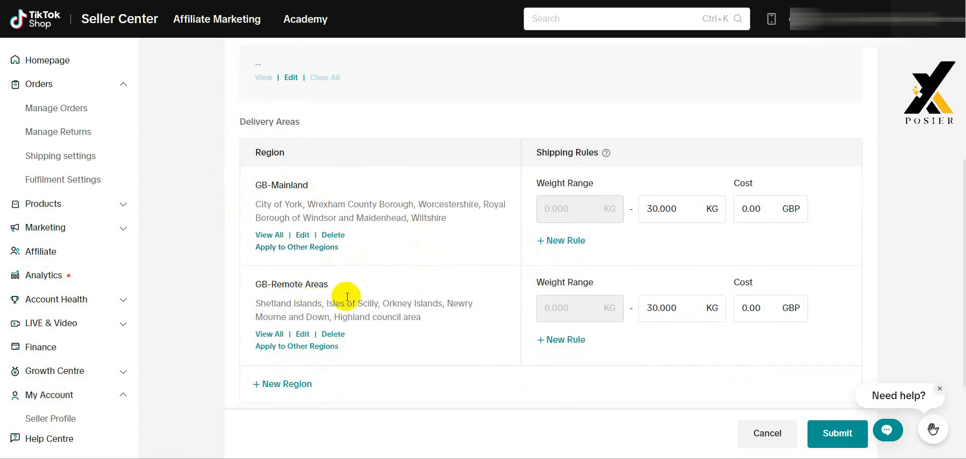
triple_click(370, 316)
click(386, 316)
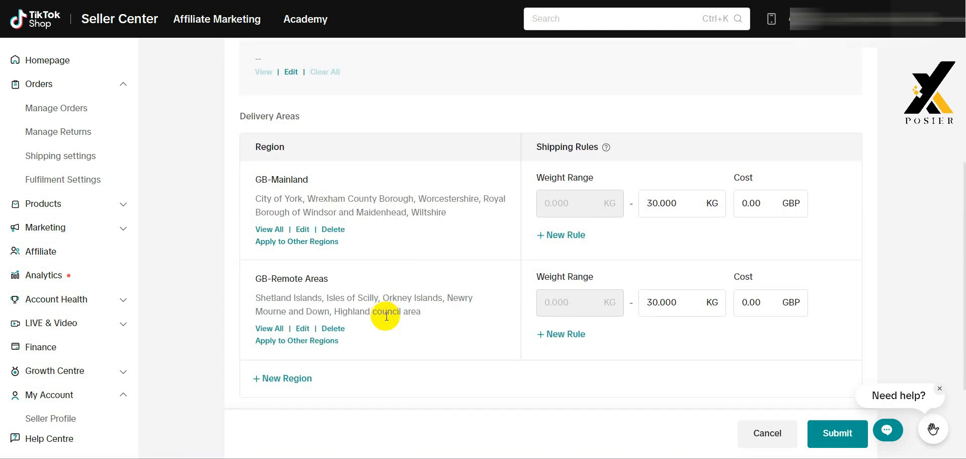
scroll(385, 314, up, 1)
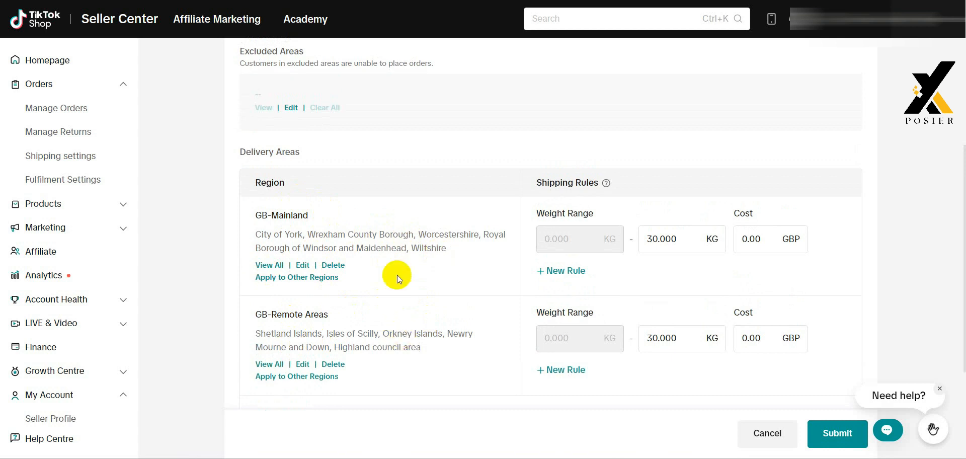
scroll(417, 327, down, 1)
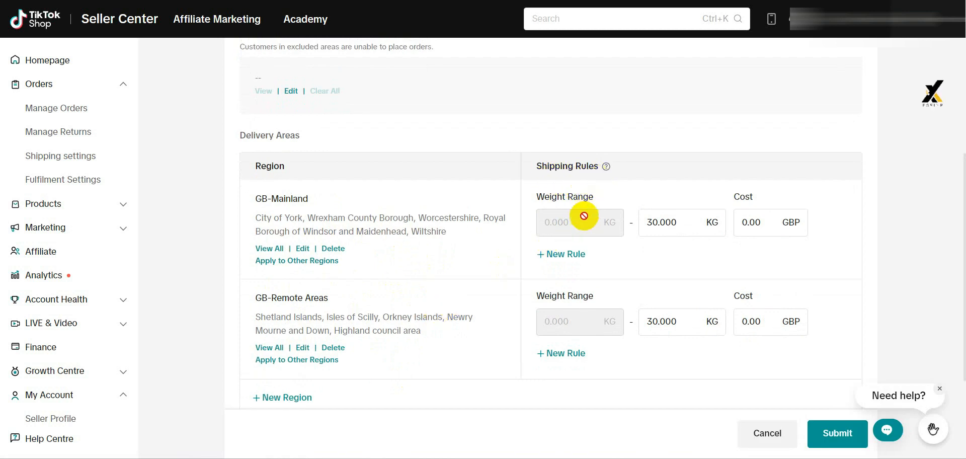
Add an empty second weight rule to the GB-Mainland region and delete it again.
click(677, 225)
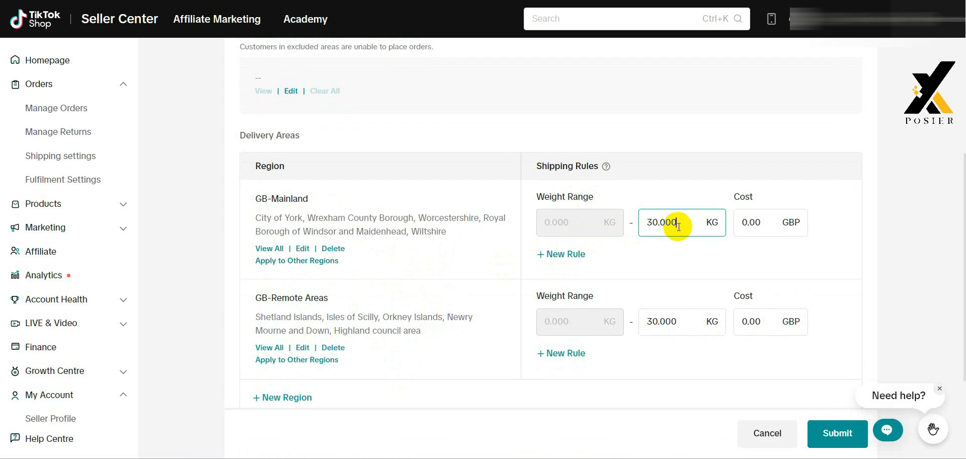
click(564, 257)
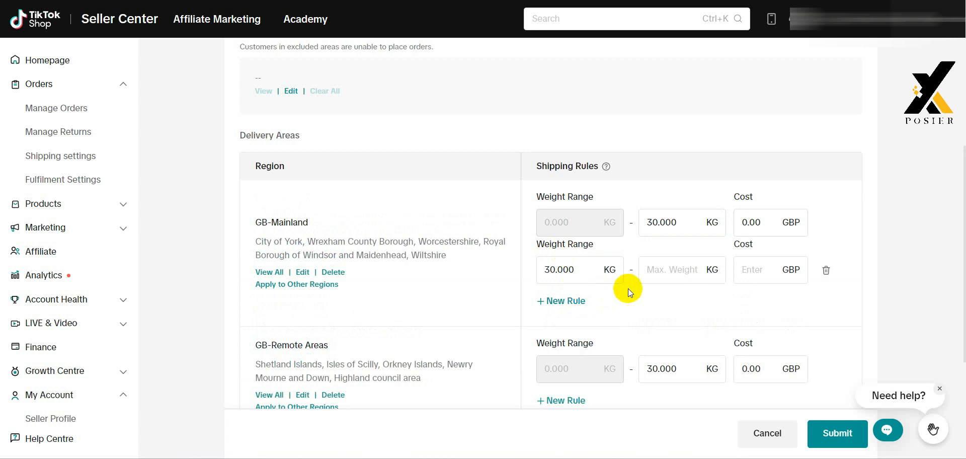
click(825, 270)
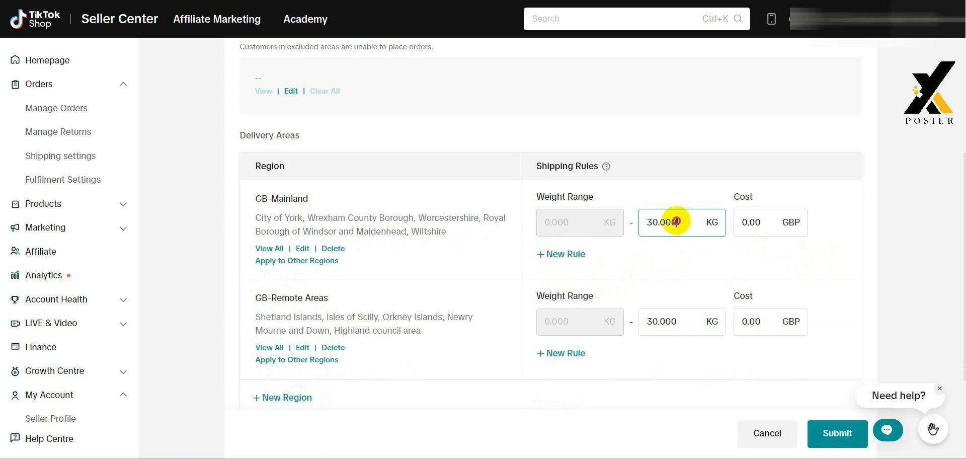
Mark the maximum weight and the cost in the GB-Mainland shipping rule without changing either value.
drag(675, 220, 647, 221)
click(649, 222)
double_click(757, 227)
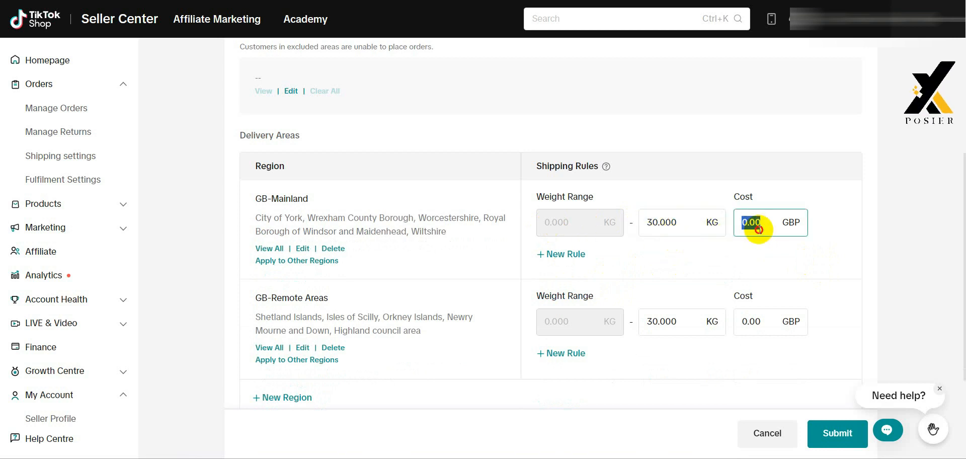
click(761, 254)
right_click(747, 254)
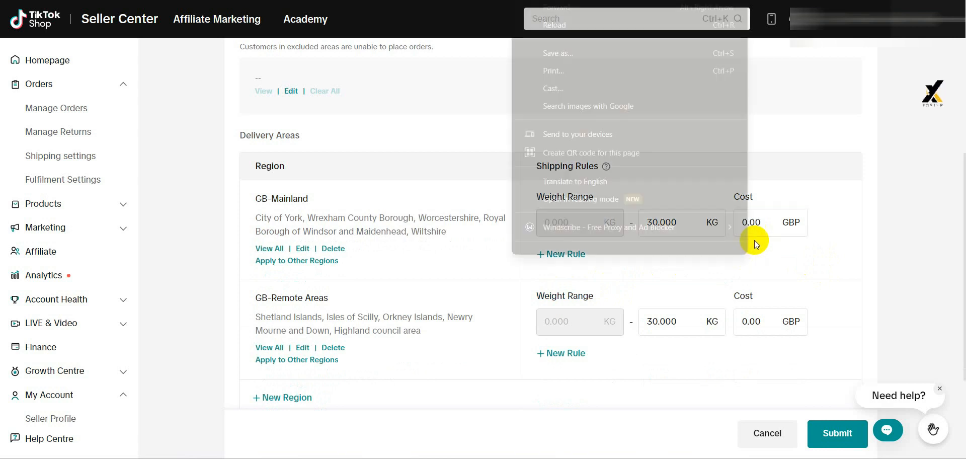
click(770, 243)
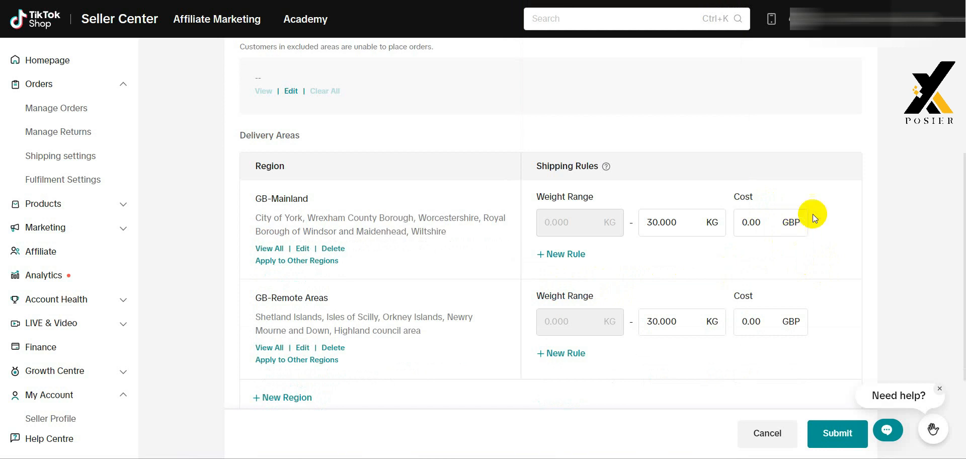
Set the GB-Mainland rule's maximum weight to 3 kg and its cost to 1.99 GBP.
scroll(694, 330, down, 2)
scroll(695, 328, up, 2)
scroll(694, 328, down, 3)
scroll(702, 292, up, 4)
drag(676, 239, 646, 240)
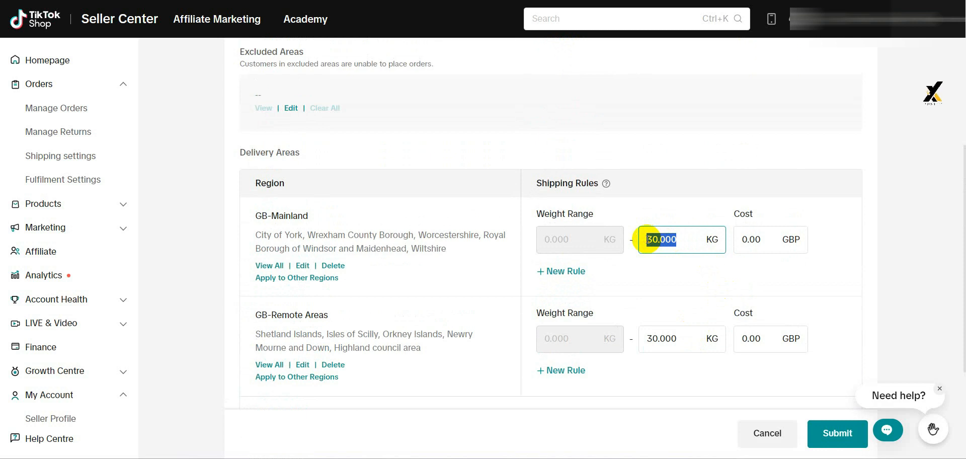
text(3)
double_click(748, 241)
text(1)
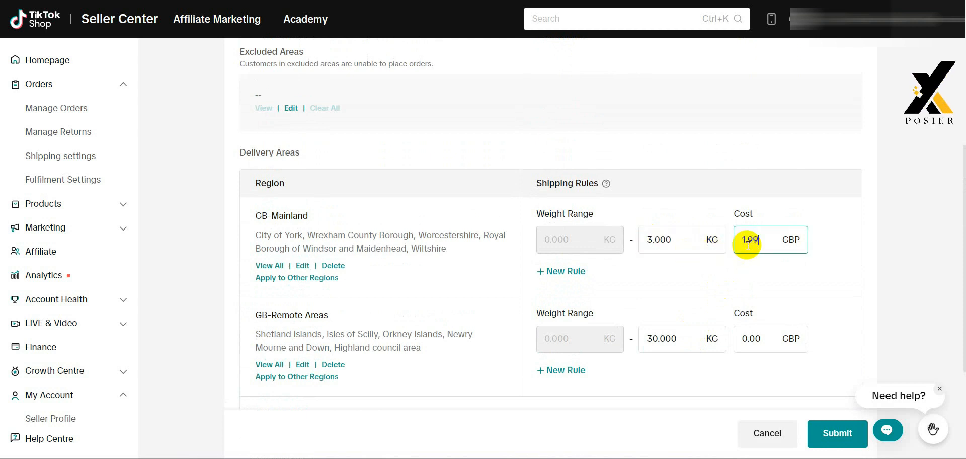
text(.99)
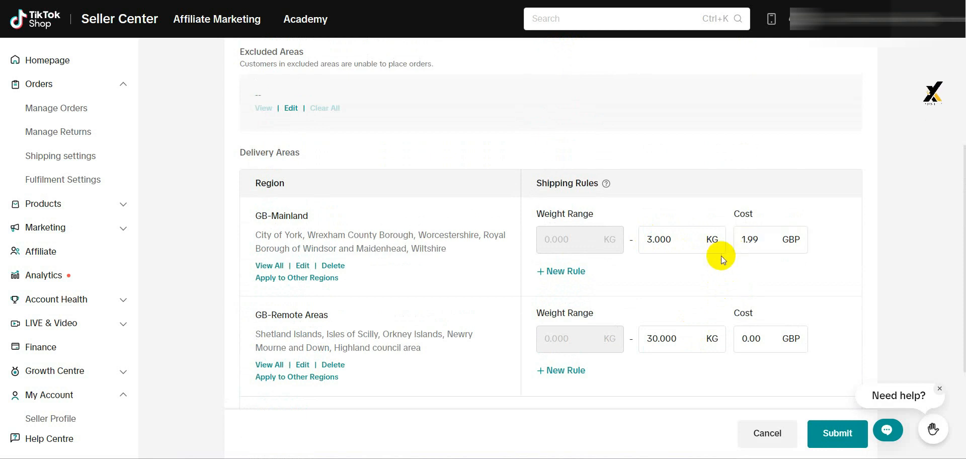
Add a second GB-Mainland rule for 3 to 10 kg costing 2.99 GBP, and delete that rule again.
click(565, 271)
click(659, 286)
click(604, 284)
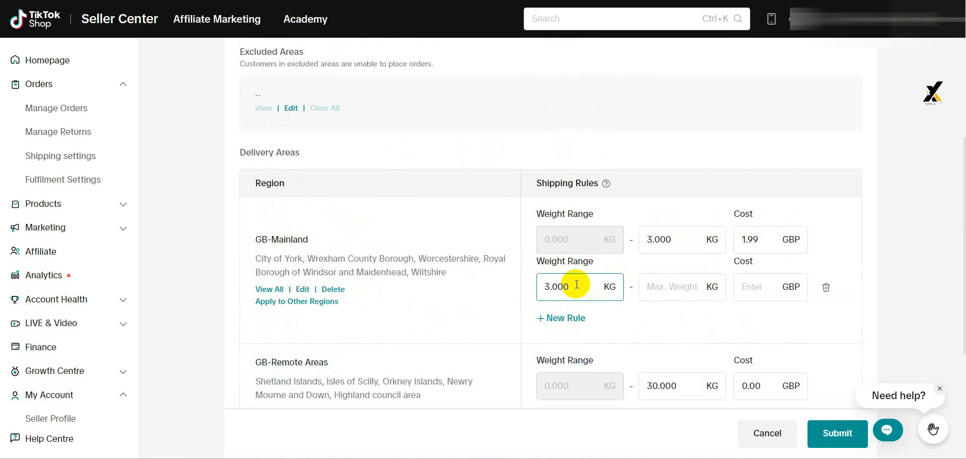
click(643, 280)
text(10)
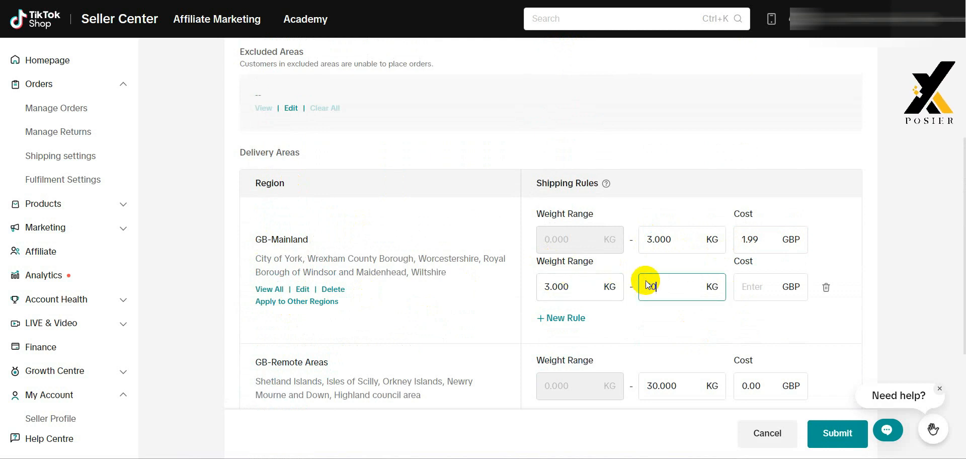
click(766, 289)
text(2)
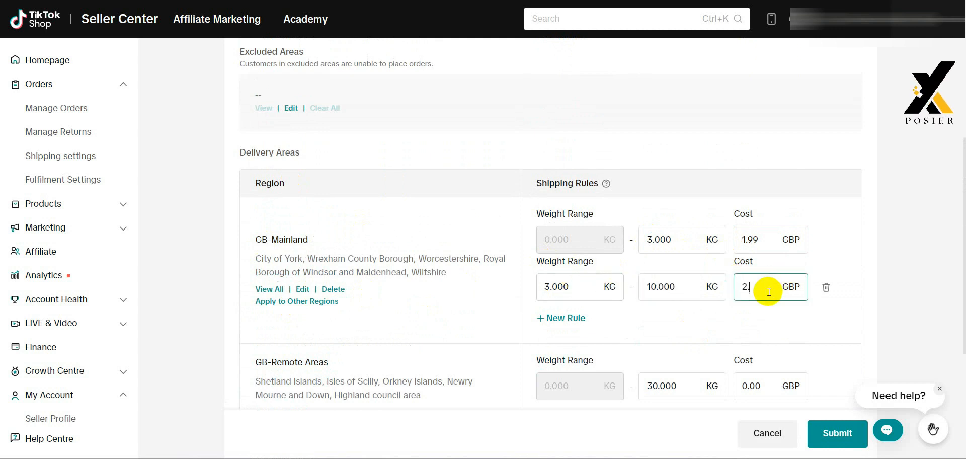
click(751, 320)
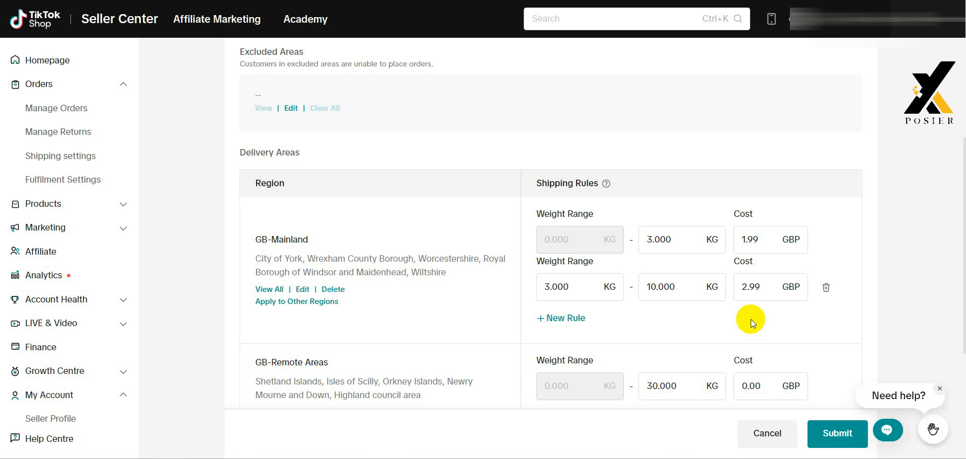
click(824, 289)
Switch to TikTok Shop Academy and view the Rate Card for Shipping Charges article.
click(736, 248)
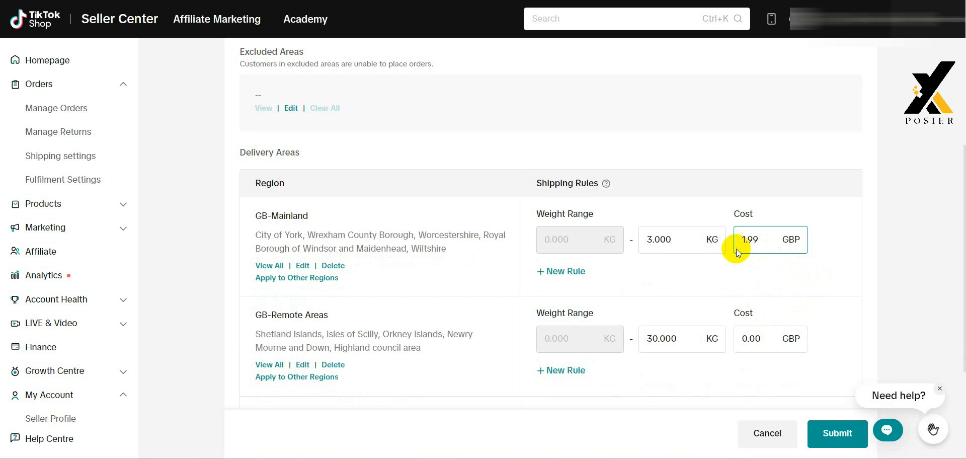
click(410, 86)
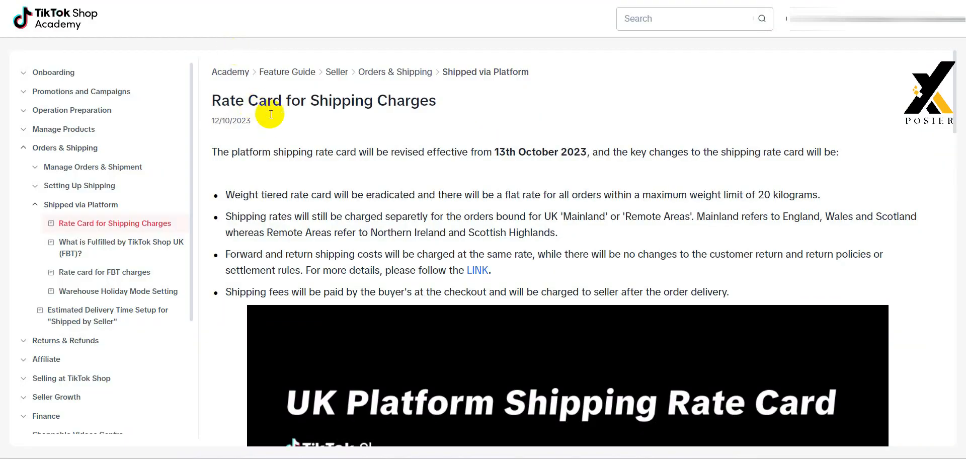
Examine the seller, buyer and returns rate cards and the extras section in the Rate Card for Shipping Charges article.
scroll(355, 205, down, 4)
scroll(386, 247, down, 3)
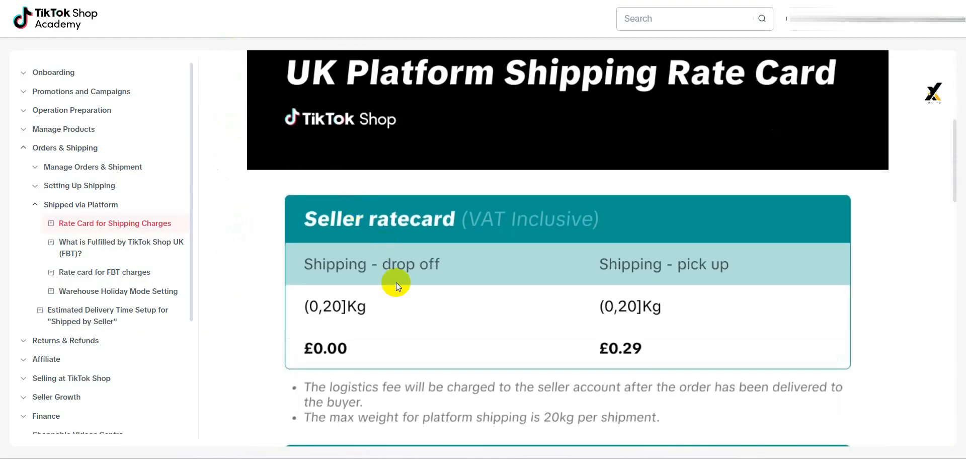
scroll(395, 282, down, 5)
scroll(436, 294, up, 10)
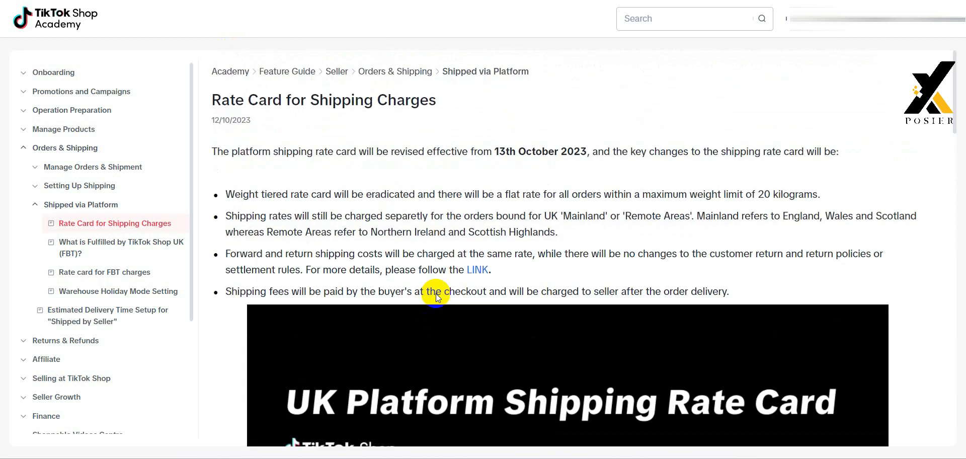
scroll(410, 256, down, 10)
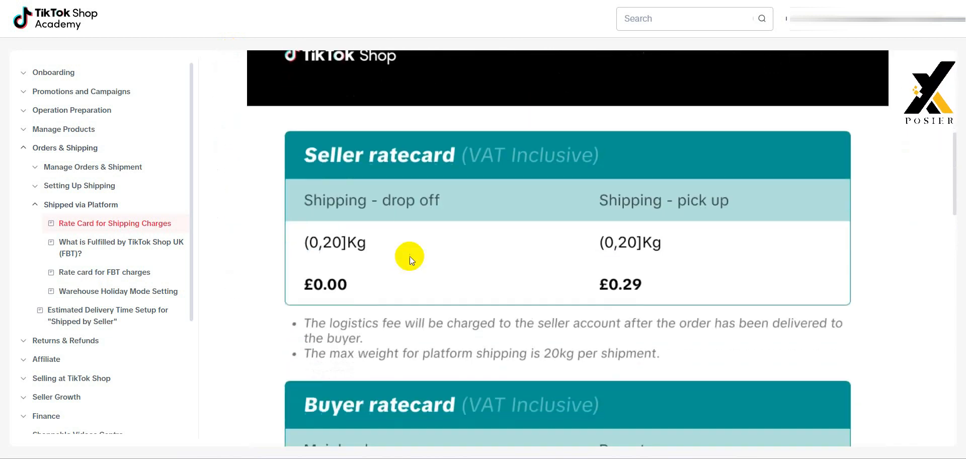
scroll(447, 277, down, 4)
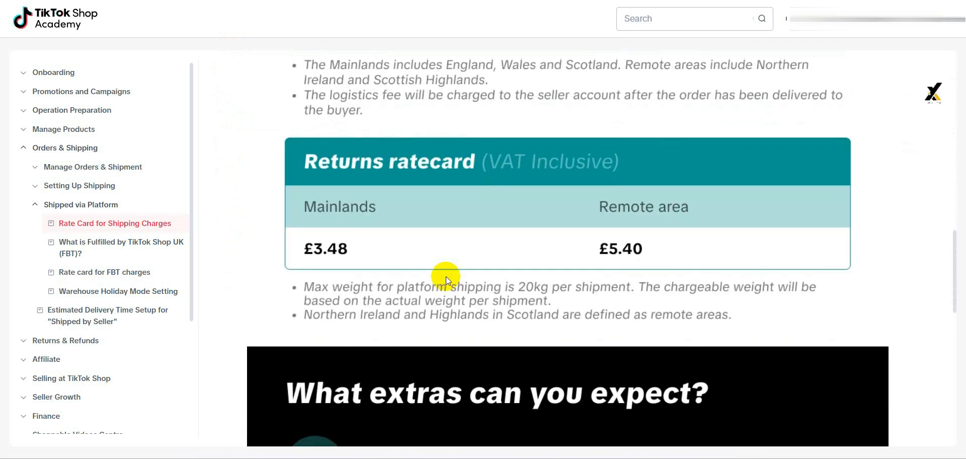
scroll(446, 277, up, 3)
scroll(446, 276, down, 7)
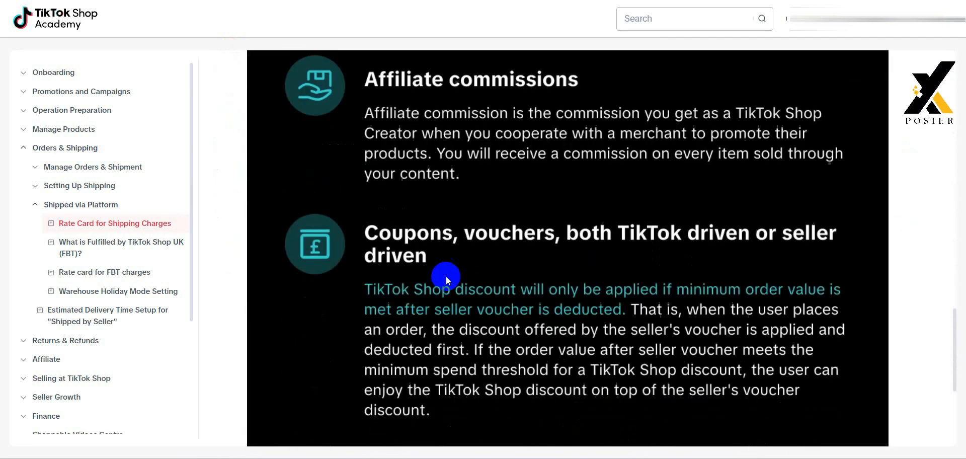
scroll(447, 276, up, 9)
scroll(446, 276, up, 5)
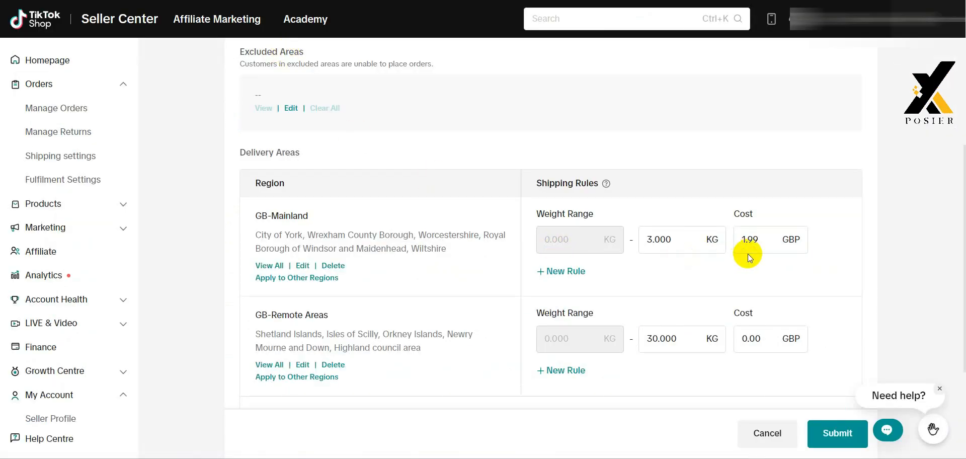
Switch back to Seller Center and set the GB-Mainland rule's maximum weight to 30 kg and its cost to 3.77 GBP.
click(767, 245)
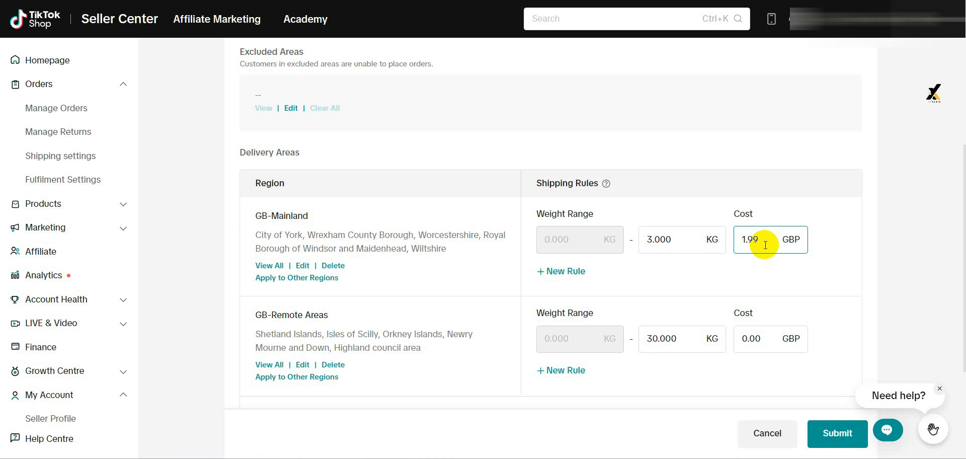
click(688, 233)
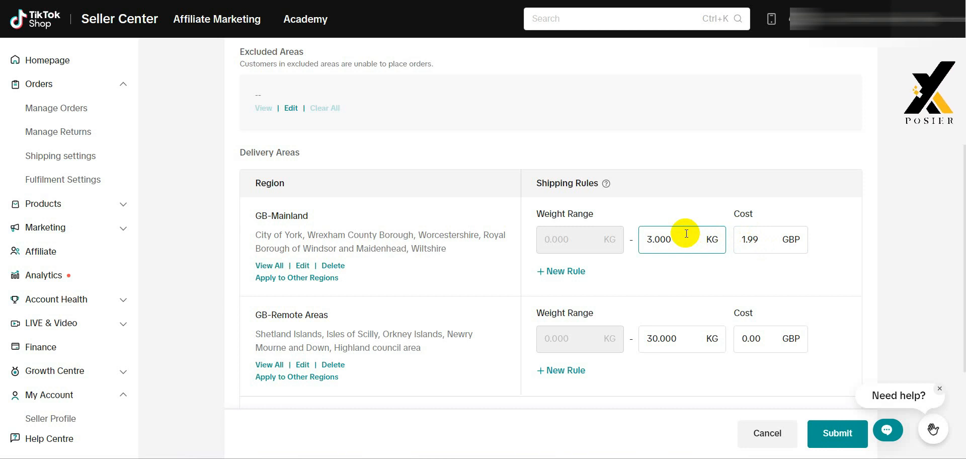
drag(686, 233, 647, 236)
text(30)
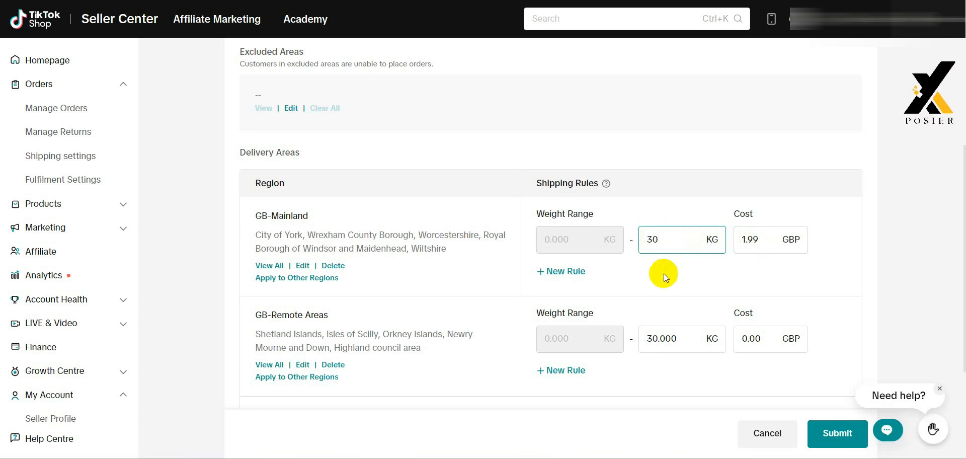
click(664, 273)
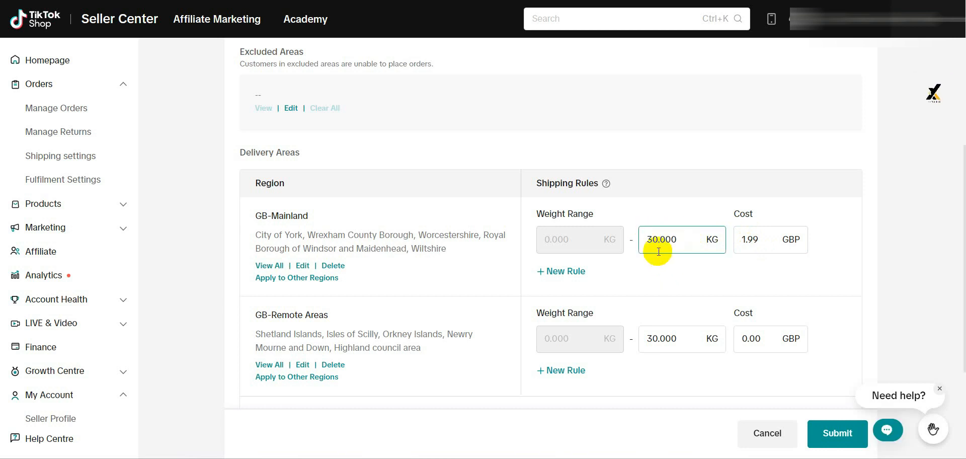
click(757, 239)
double_click(757, 239)
text(3.77)
click(721, 280)
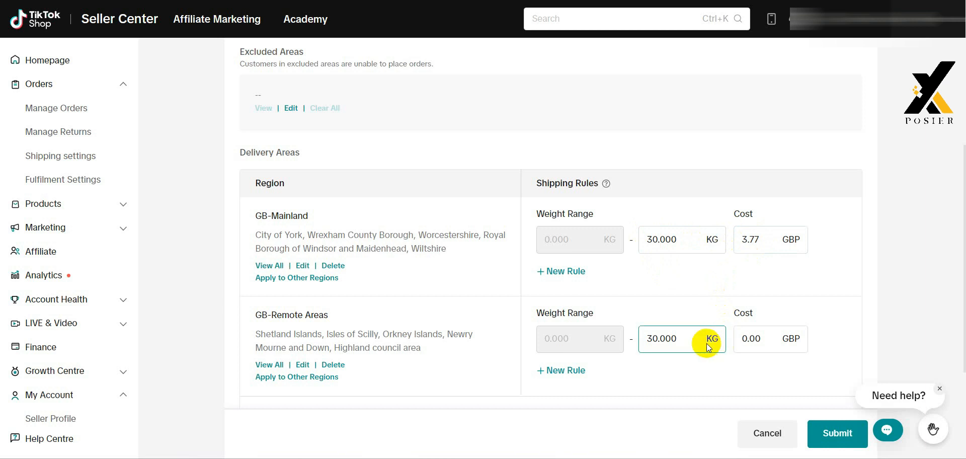
Set the GB-Remote Areas rule's cost to 3.77 GBP and mark the new cost value.
click(739, 342)
double_click(740, 344)
text(3)
click(690, 374)
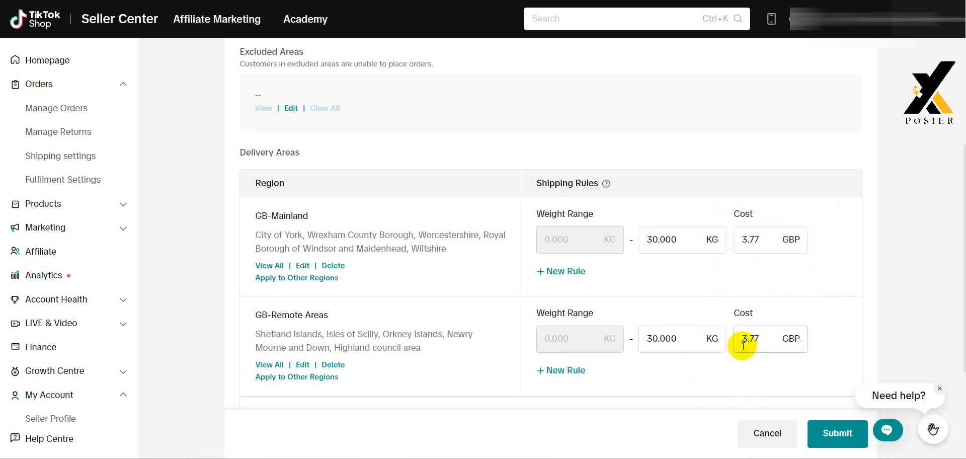
click(761, 337)
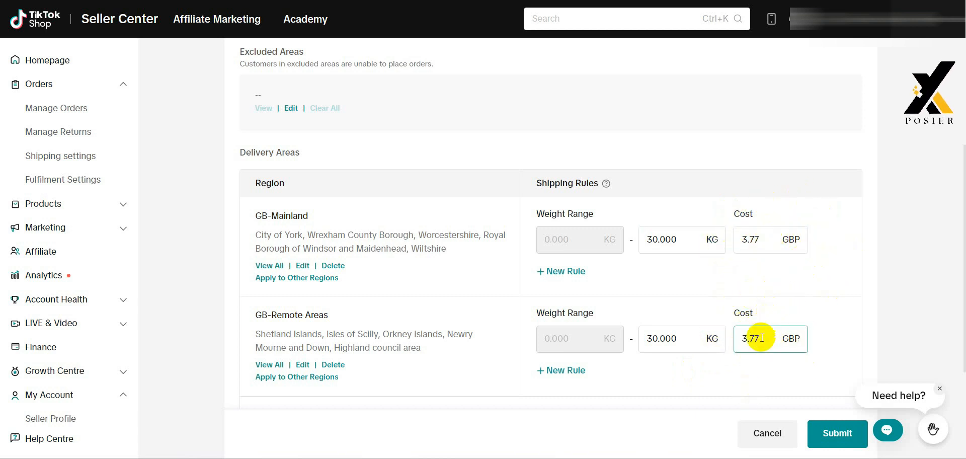
drag(761, 337, 739, 340)
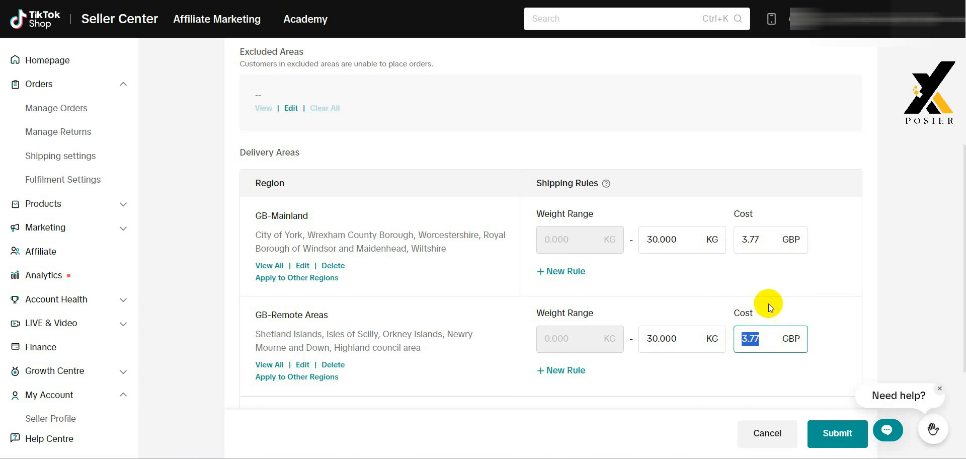
scroll(772, 302, up, 3)
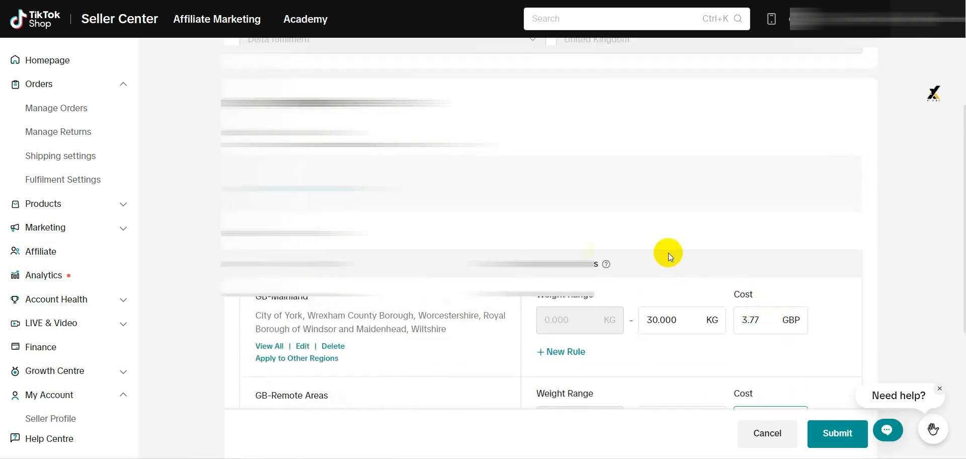
scroll(667, 253, up, 5)
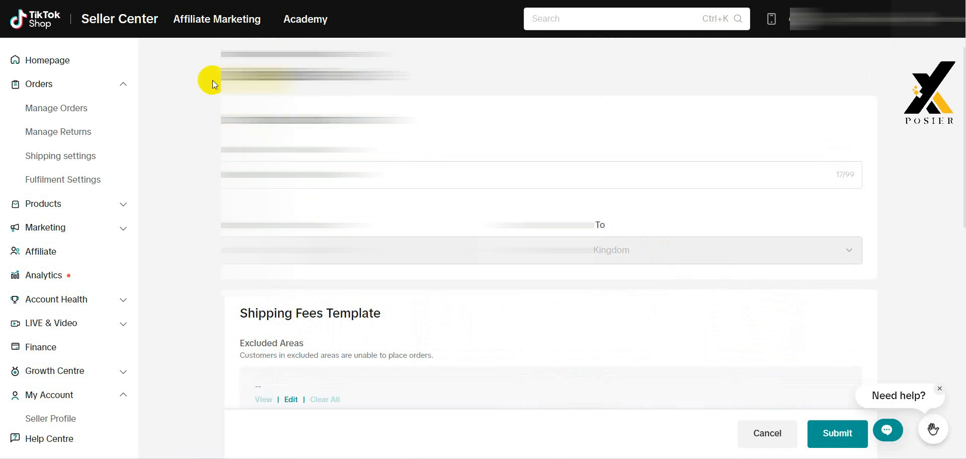
click(95, 24)
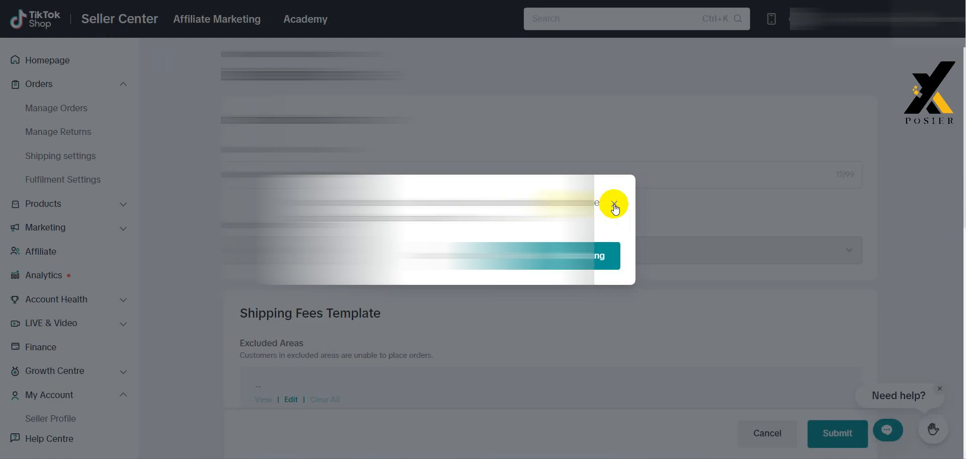
click(615, 203)
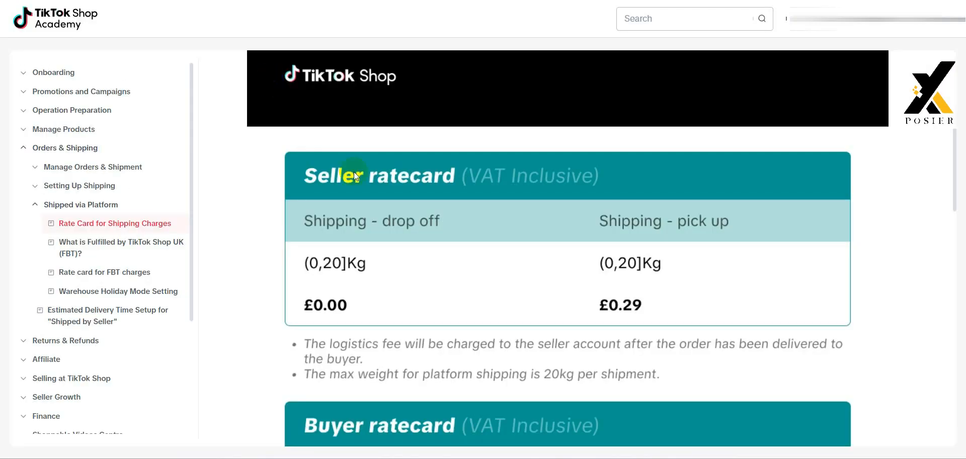
Switch to TikTok Shop Academy and review the rate card's key changes, marking the flat rate and maximum weight limit wording.
scroll(354, 172, up, 8)
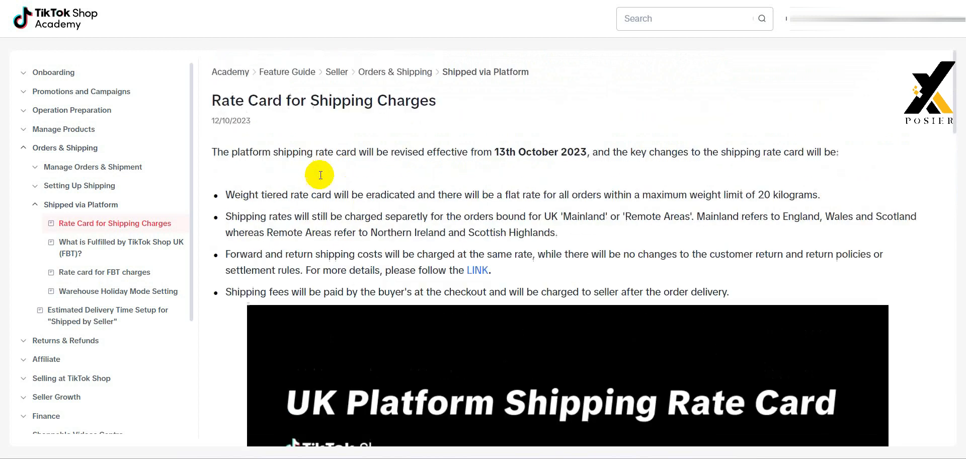
scroll(416, 230, down, 3)
scroll(433, 247, up, 2)
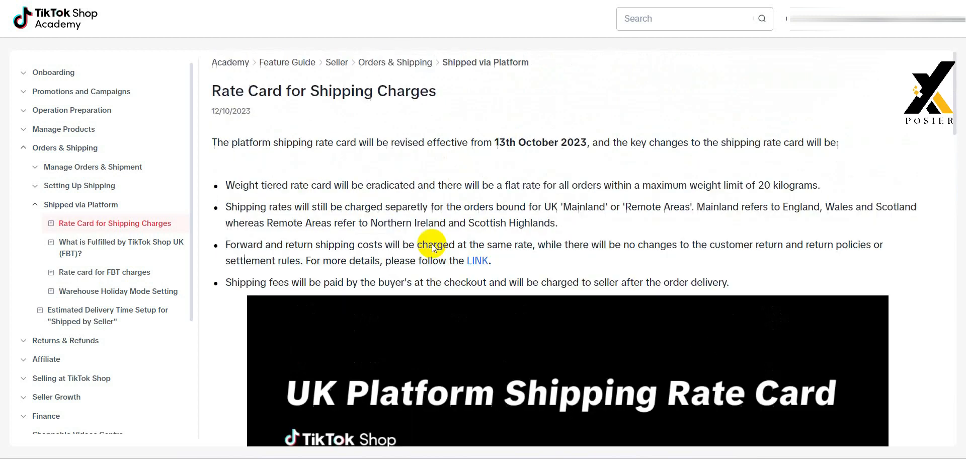
scroll(433, 247, up, 1)
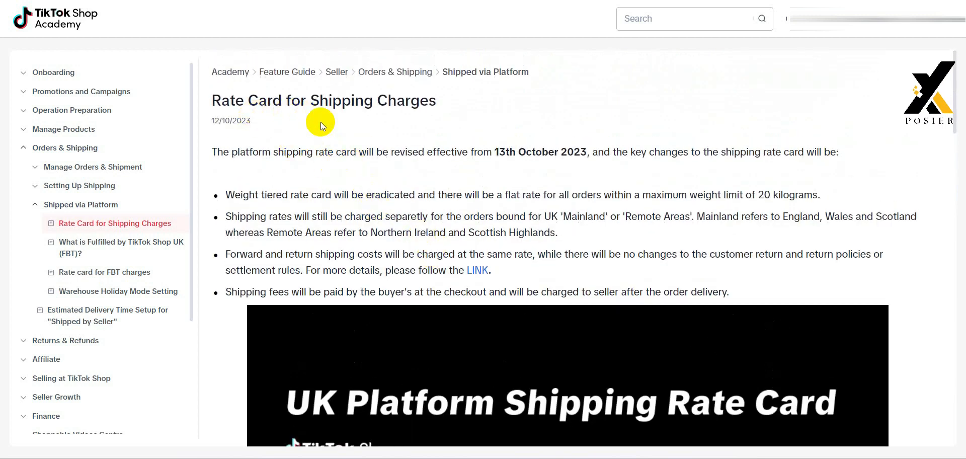
scroll(423, 206, down, 1)
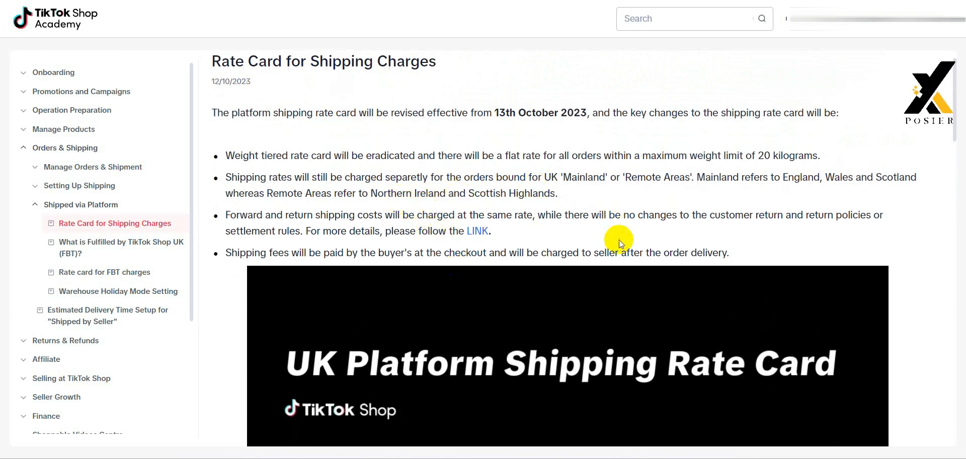
drag(506, 155, 535, 156)
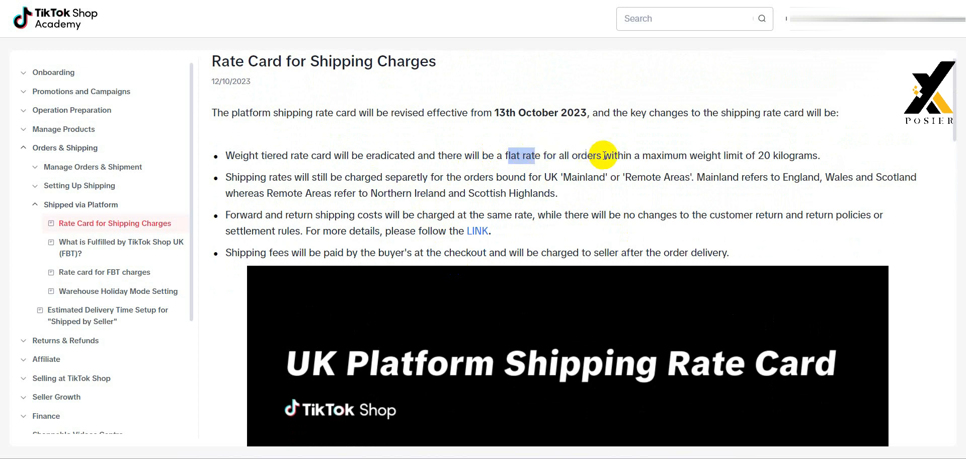
click(723, 151)
drag(724, 152, 772, 153)
click(772, 153)
scroll(662, 242, down, 2)
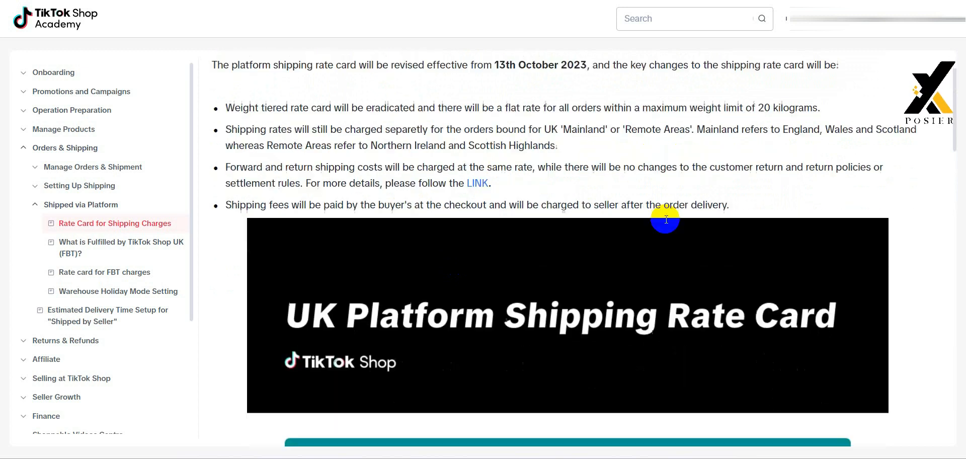
scroll(611, 263, up, 3)
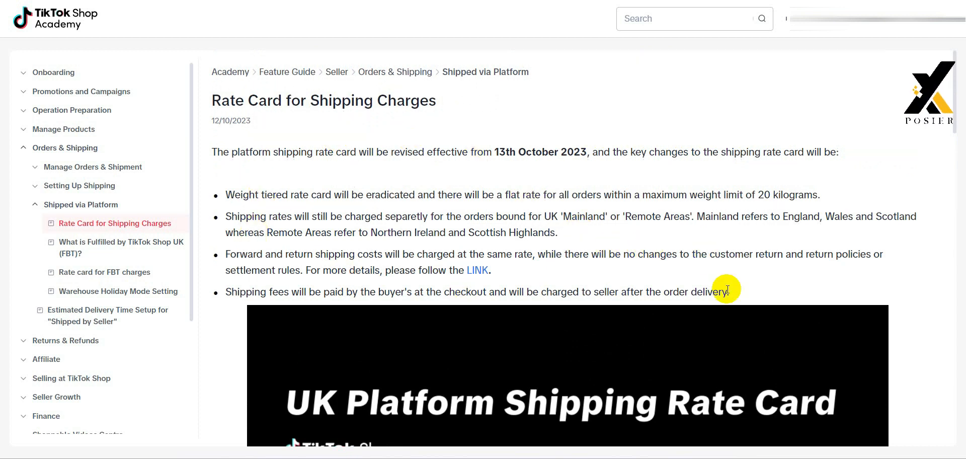
Examine the drop-off and pick-up charges in the Seller ratecard and the Mainlands and Remote area charges in the Buyer ratecard.
scroll(637, 343, down, 5)
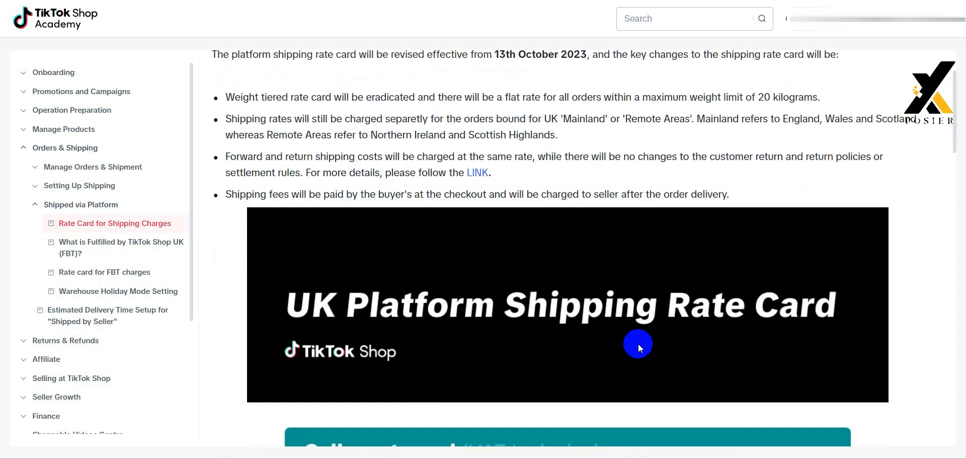
scroll(637, 343, down, 3)
scroll(542, 311, down, 1)
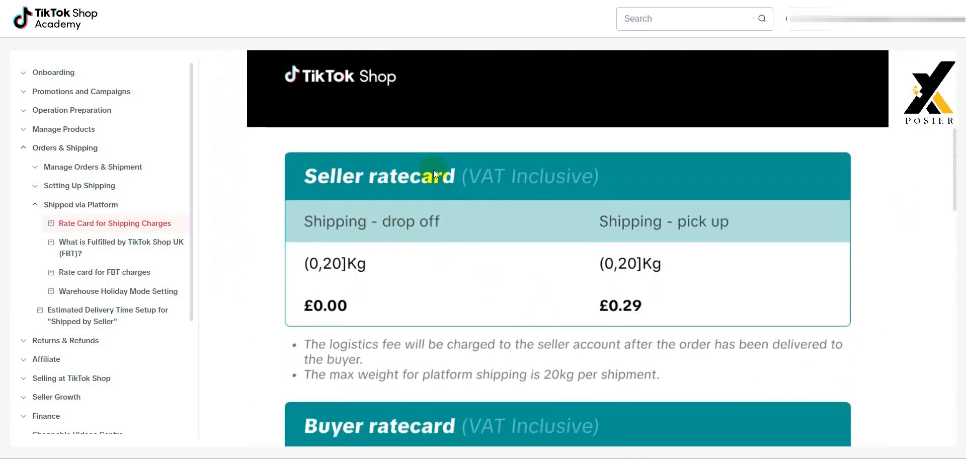
scroll(466, 221, down, 1)
scroll(535, 316, down, 3)
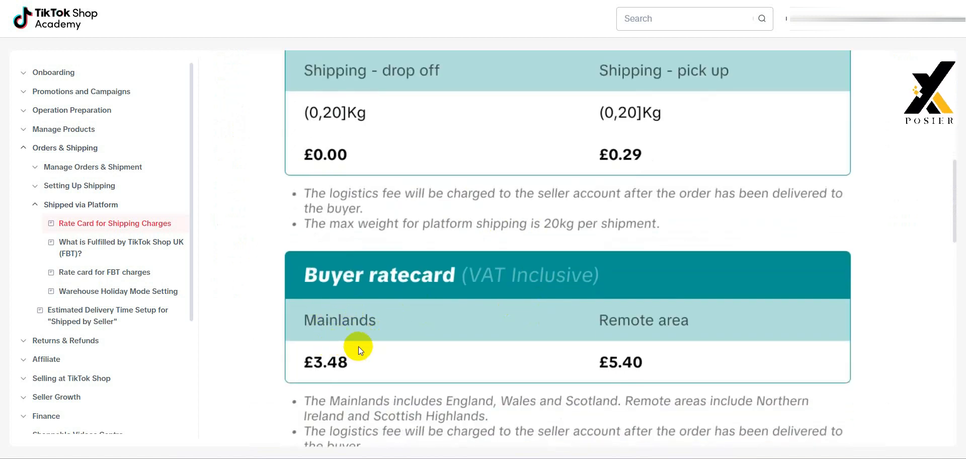
scroll(358, 346, down, 1)
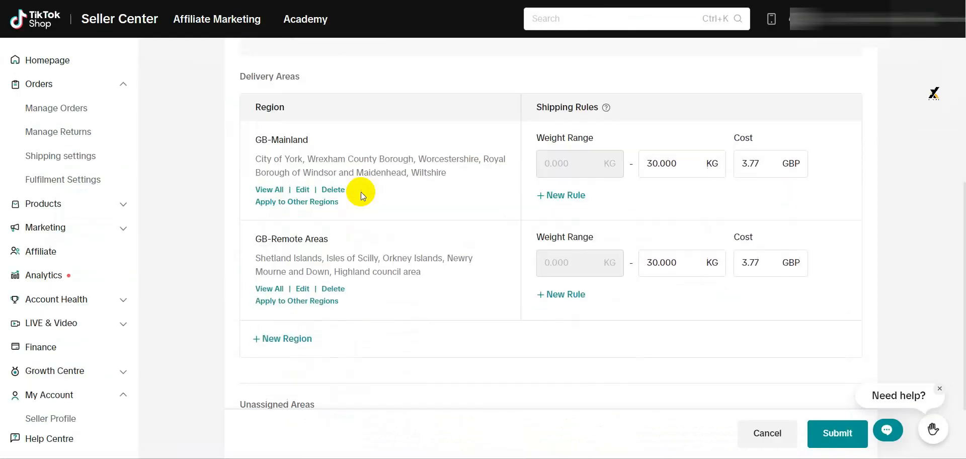
Check the delivery area rules in Seller Center, and return to TikTok Shop Academy to examine the Returns ratecard and its weight notes.
scroll(276, 163, up, 1)
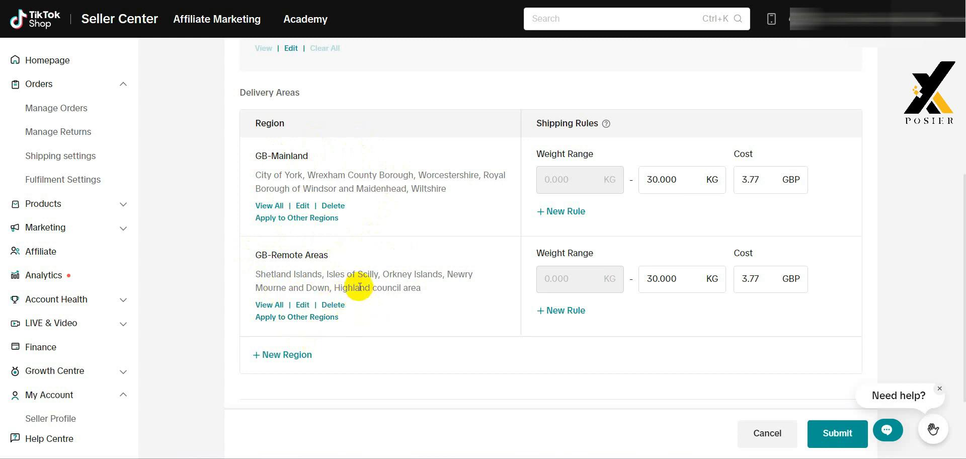
click(226, 42)
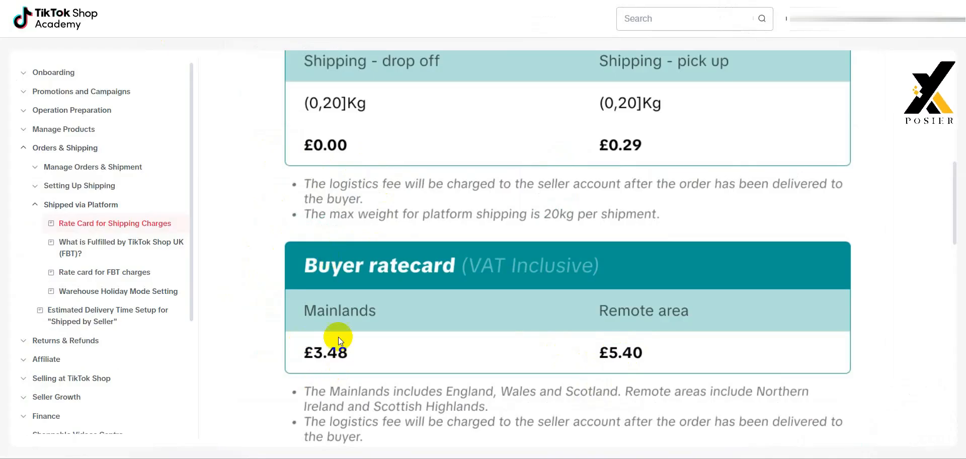
scroll(338, 347, down, 5)
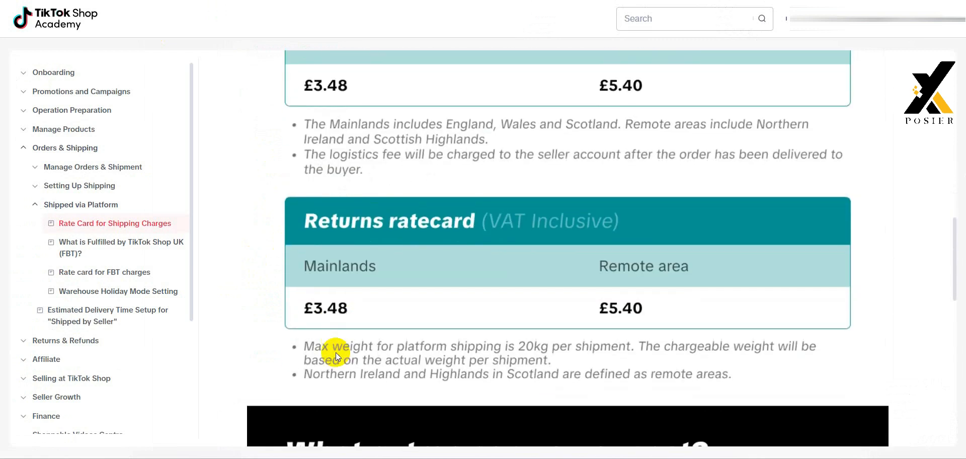
scroll(378, 348, up, 1)
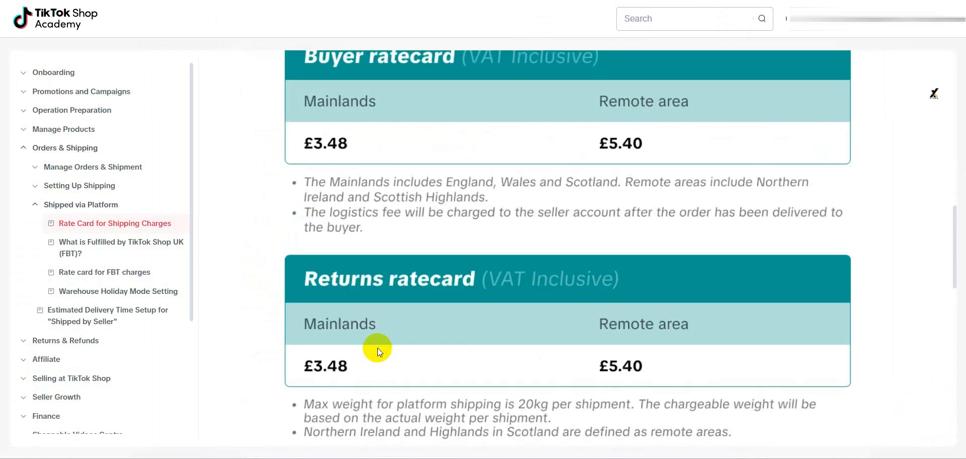
scroll(377, 349, up, 1)
scroll(378, 348, down, 1)
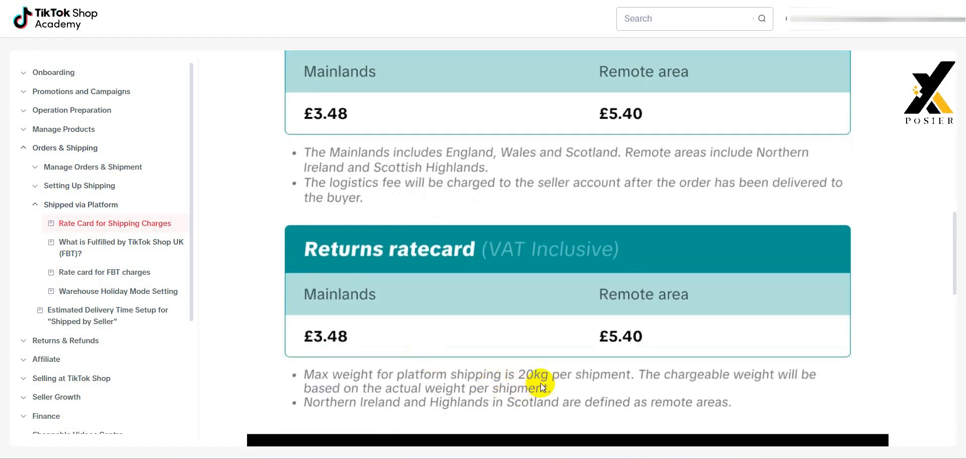
scroll(540, 383, up, 1)
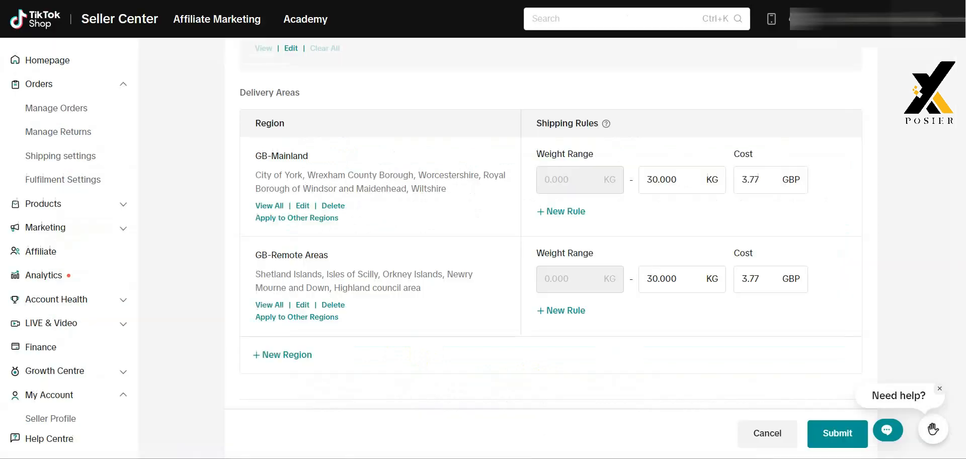
Check the shipping rules for GB-Mainland and GB-Remote Areas, and cancel the shipping fee template edit.
scroll(348, 182, up, 1)
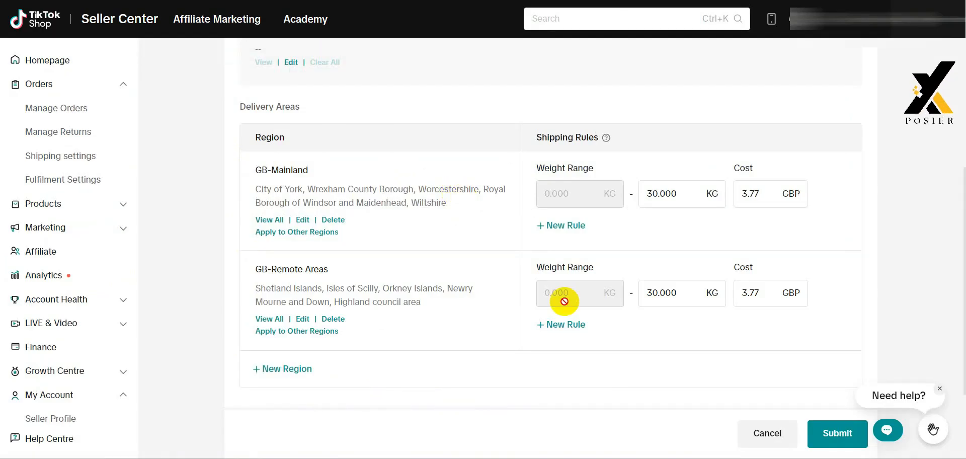
scroll(562, 300, up, 1)
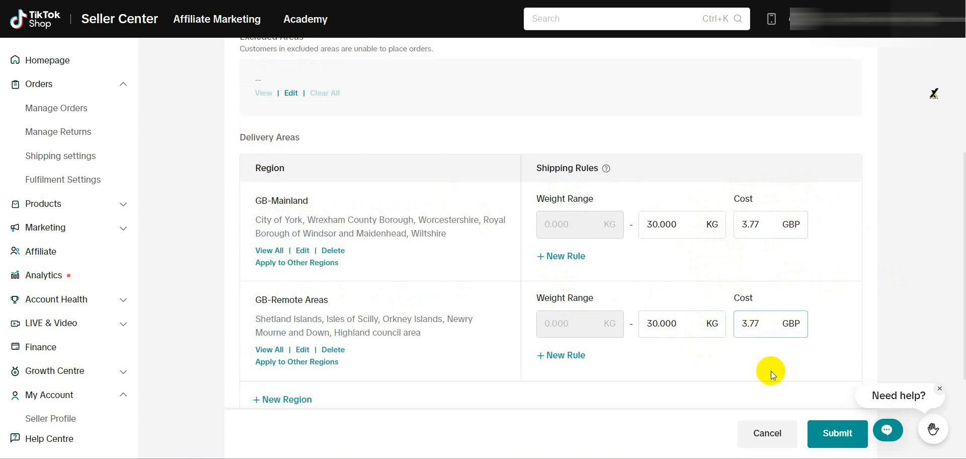
click(766, 431)
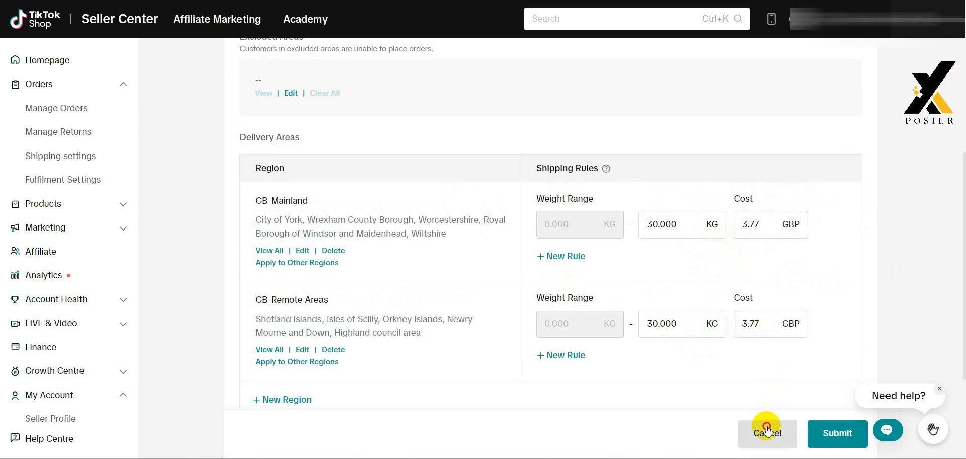
click(478, 251)
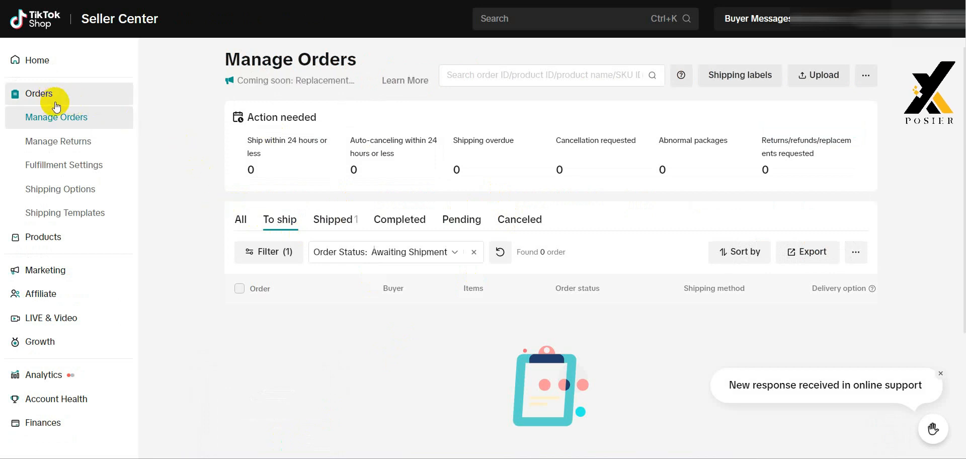
Open Shipping Options from the US Seller Center in a new browser tab and switch to that page.
right_click(88, 196)
click(100, 202)
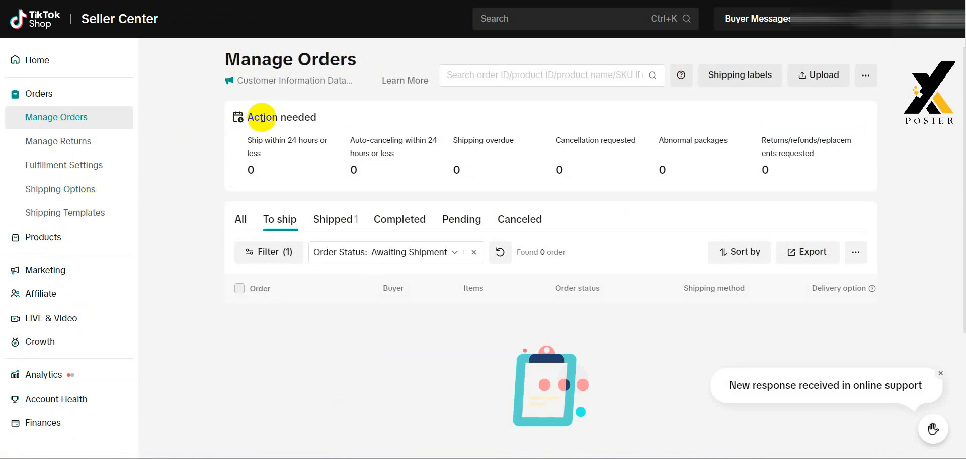
click(322, 2)
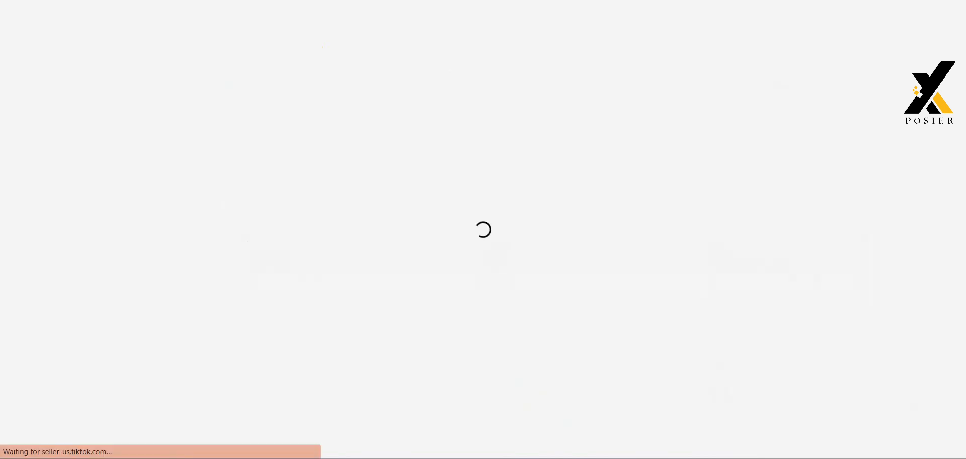
click(240, 6)
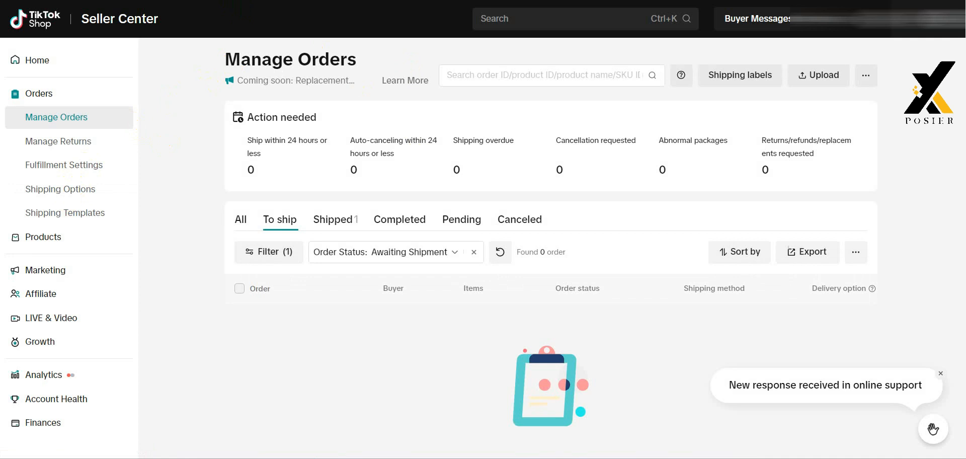
click(402, 2)
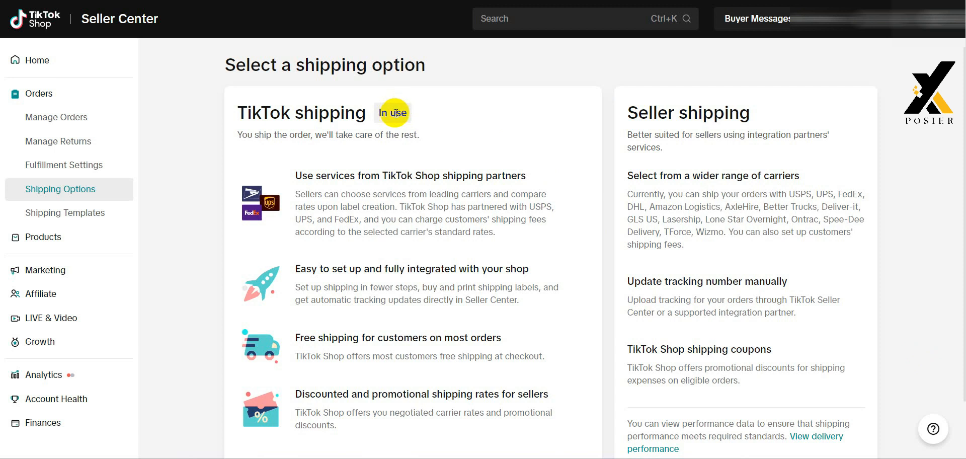
Examine the TikTok shipping option's description, covering shipping partners, shop integration, free shipping and discounted seller rates.
scroll(425, 255, down, 1)
scroll(432, 190, up, 1)
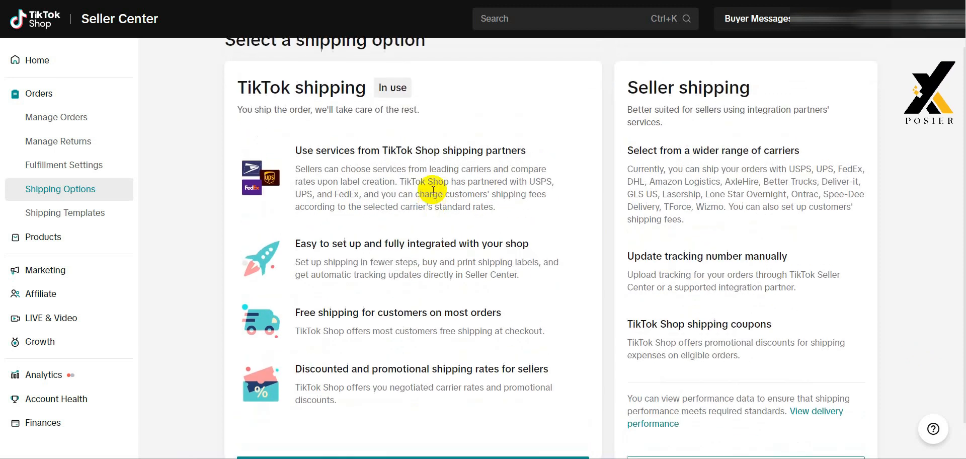
scroll(574, 166, down, 1)
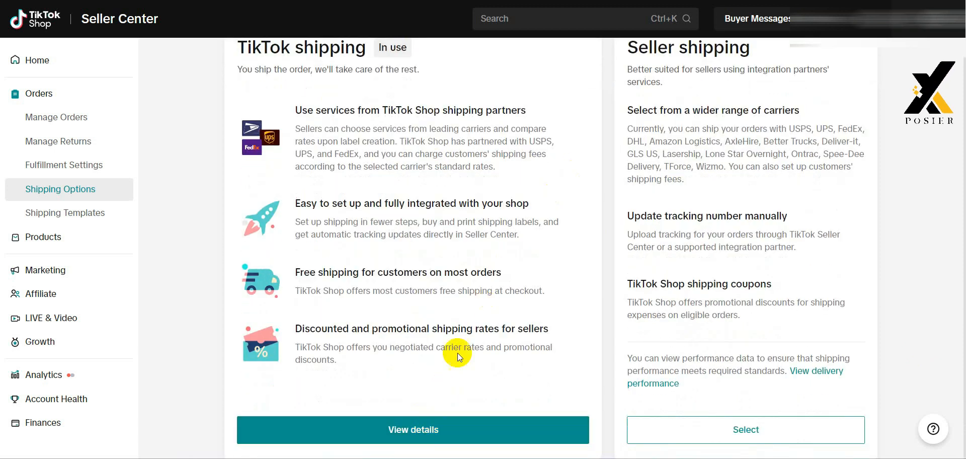
scroll(458, 355, up, 2)
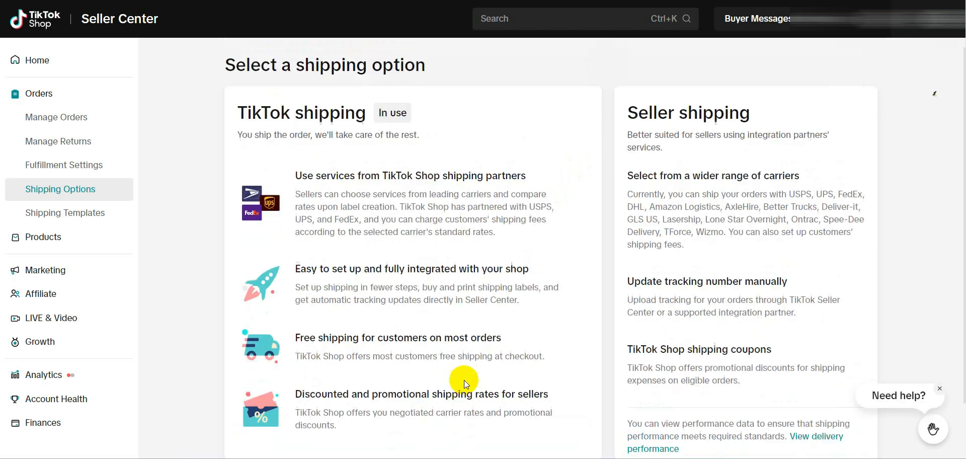
scroll(444, 231, down, 2)
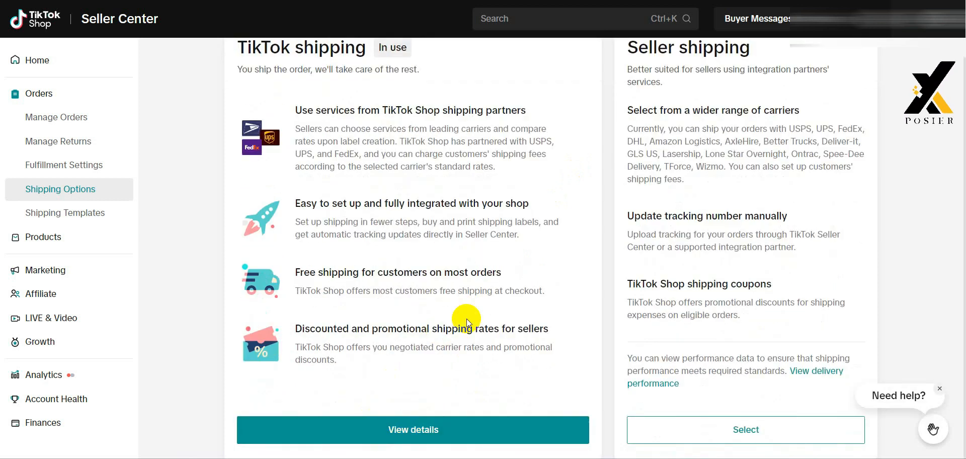
scroll(466, 319, up, 1)
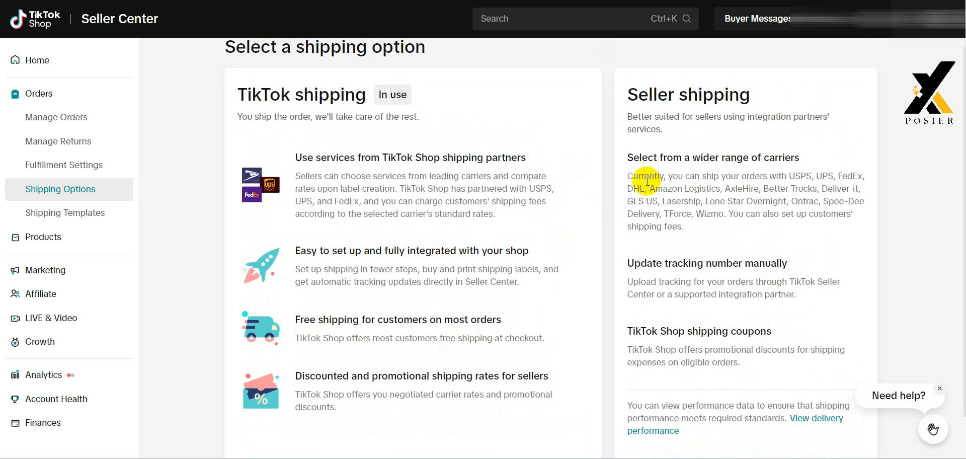
Mark the Seller shipping heading, review its features, and try to choose Seller shipping as the shop's shipping option.
triple_click(678, 101)
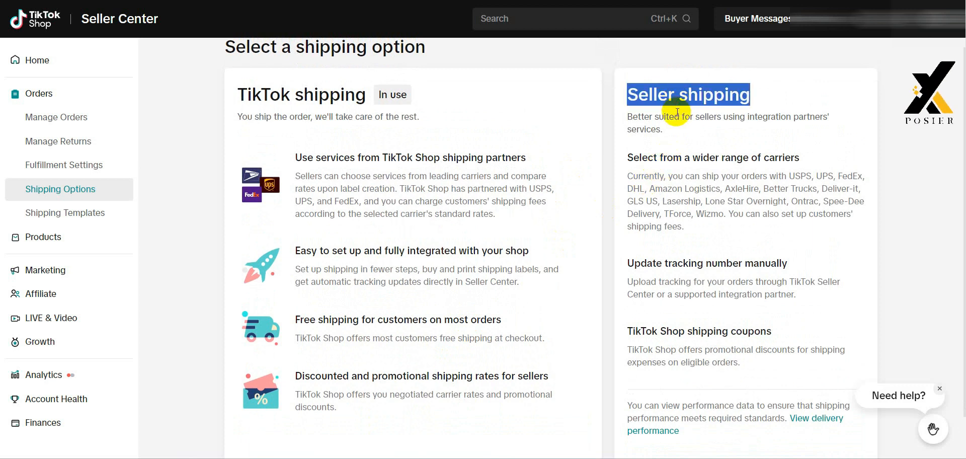
click(676, 112)
scroll(709, 280, down, 1)
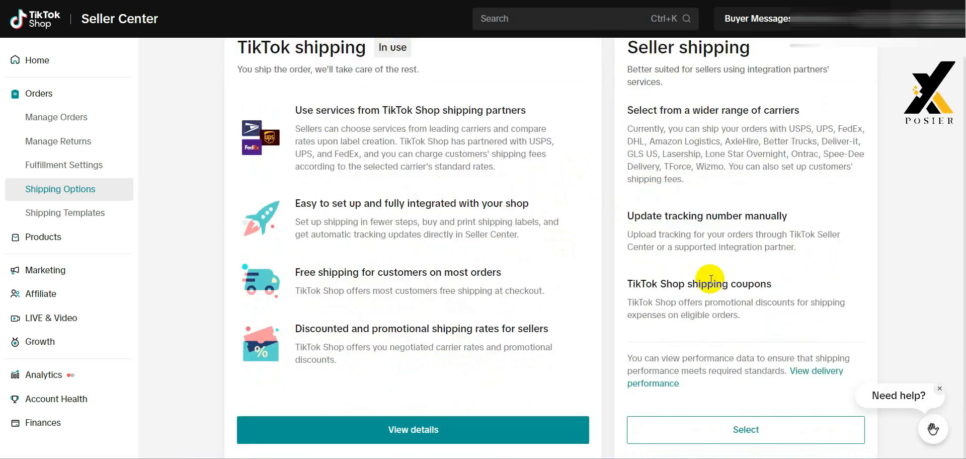
click(708, 431)
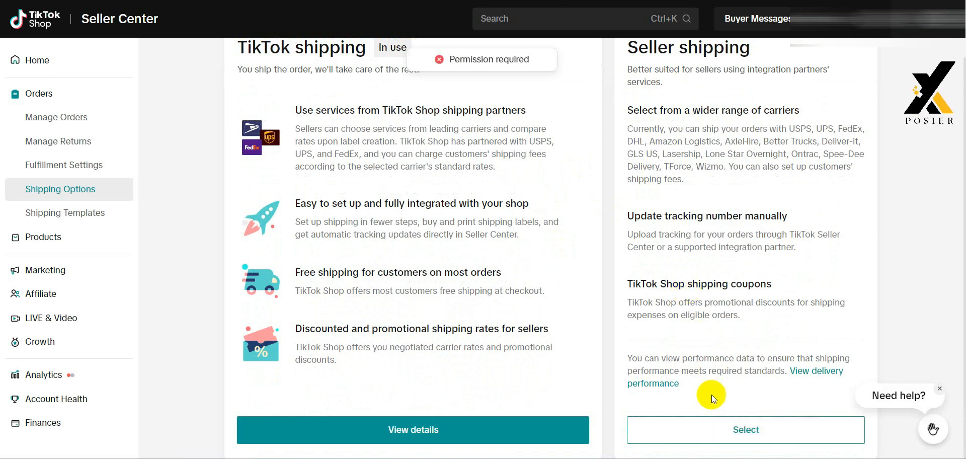
Try again to choose Seller shipping after rereading its description, and mark the wording of the resulting notice.
scroll(730, 366, up, 1)
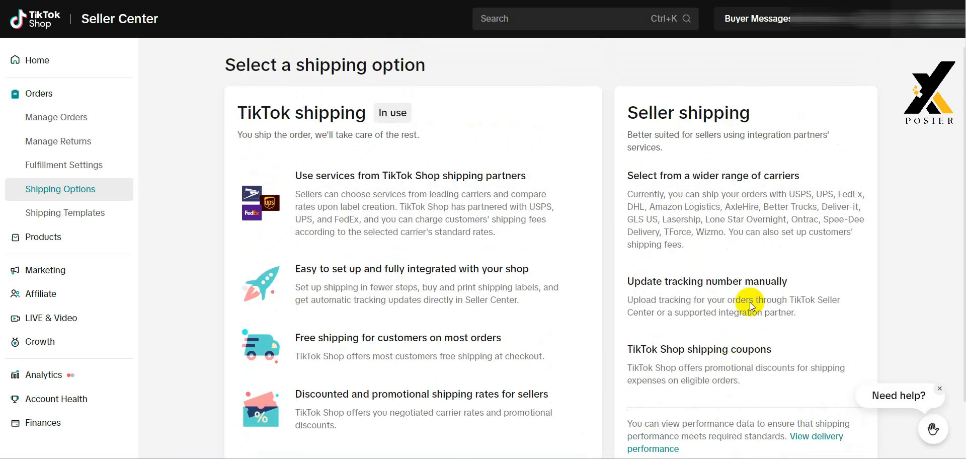
scroll(710, 259, down, 1)
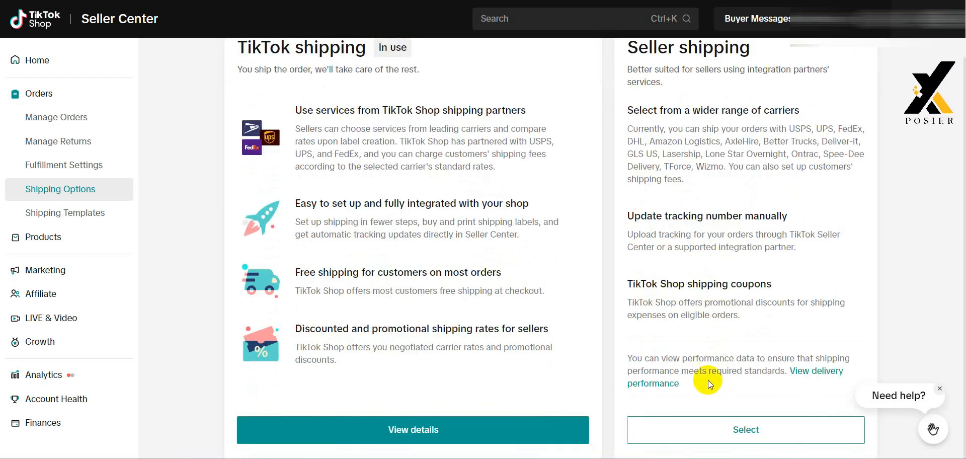
click(703, 422)
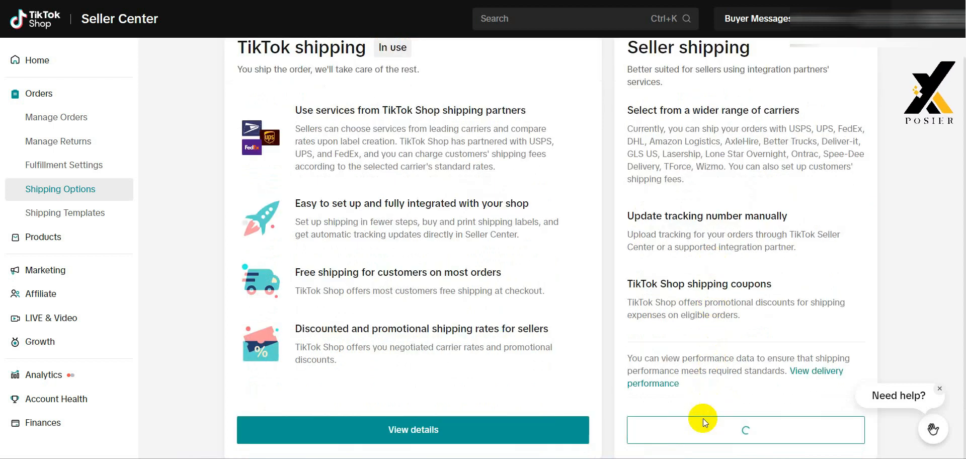
scroll(584, 226, up, 1)
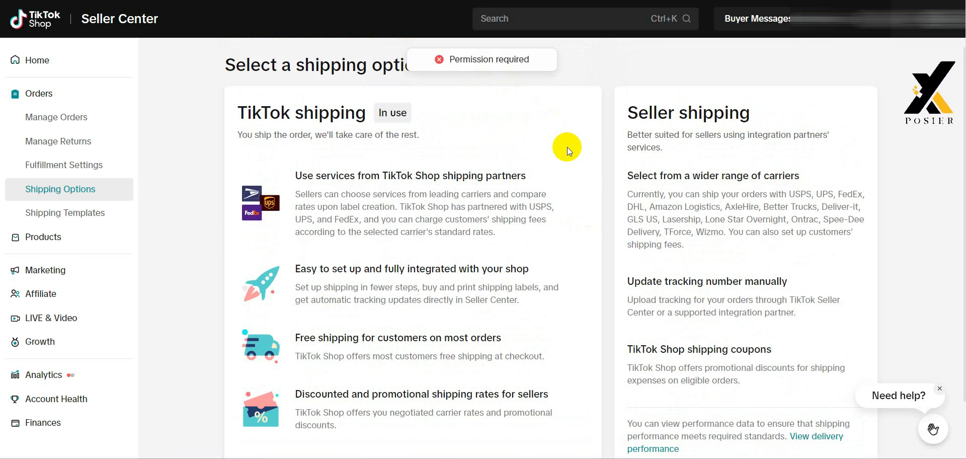
triple_click(483, 60)
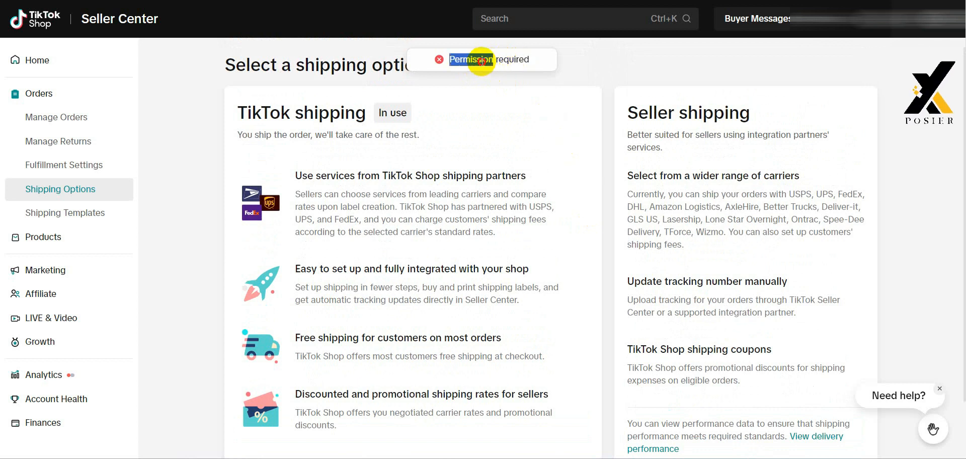
click(505, 135)
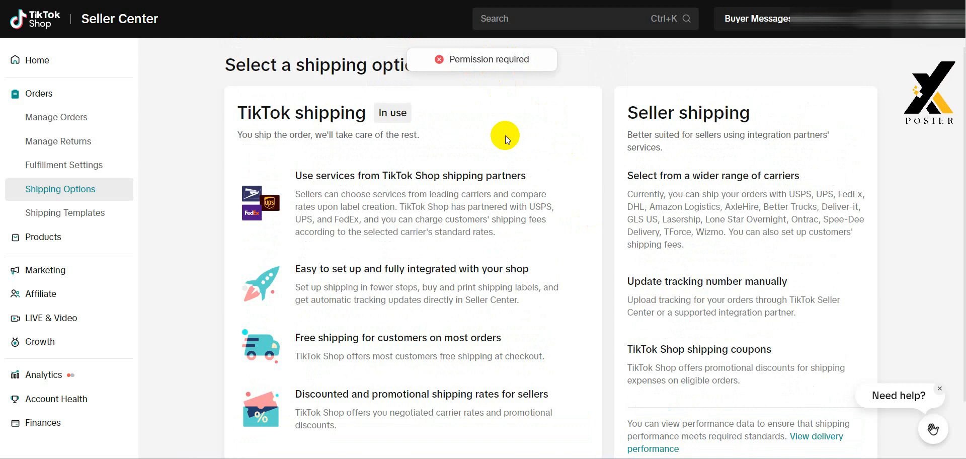
Open the US shop's Shipping Templates, and recheck the Buyer ratecard in TikTok Shop Academy before returning to the UK Shipping Templates page.
click(96, 216)
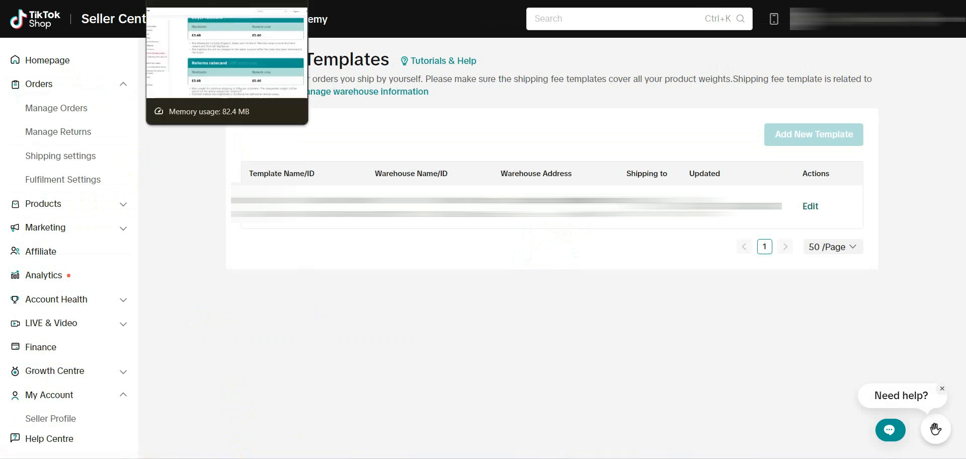
click(201, 1)
scroll(328, 180, up, 5)
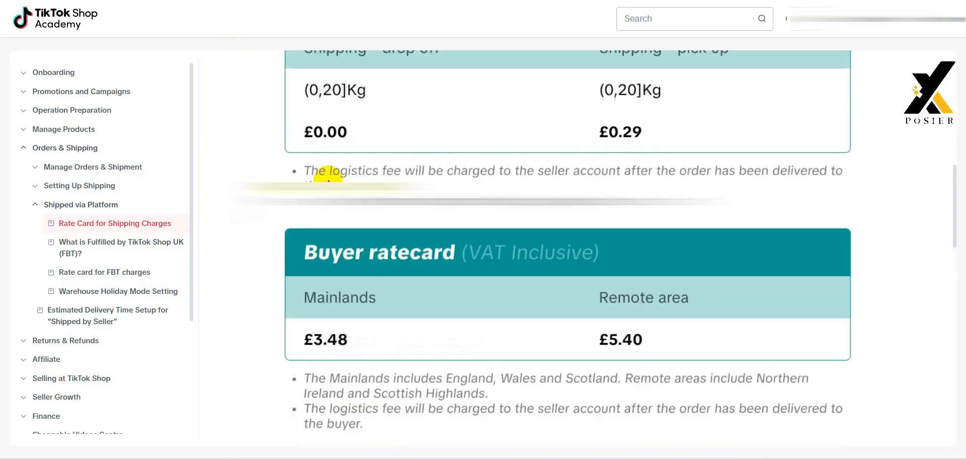
key(ctrl+shift+Tab)
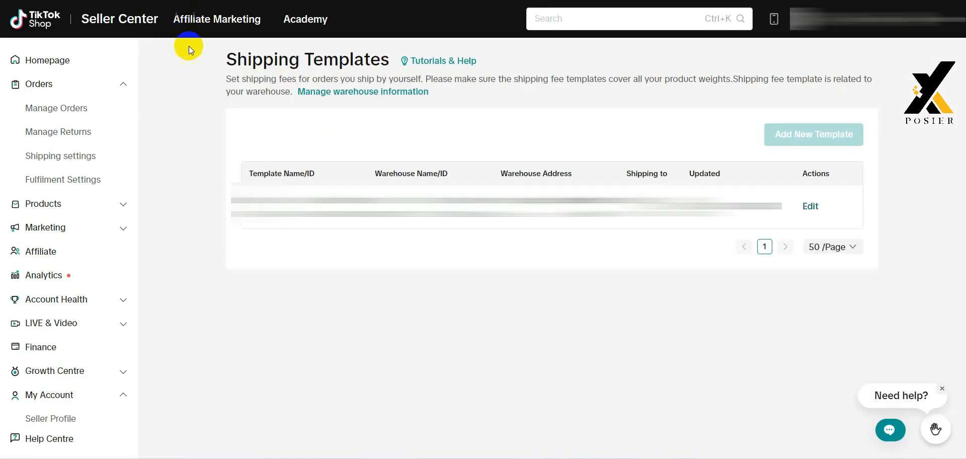